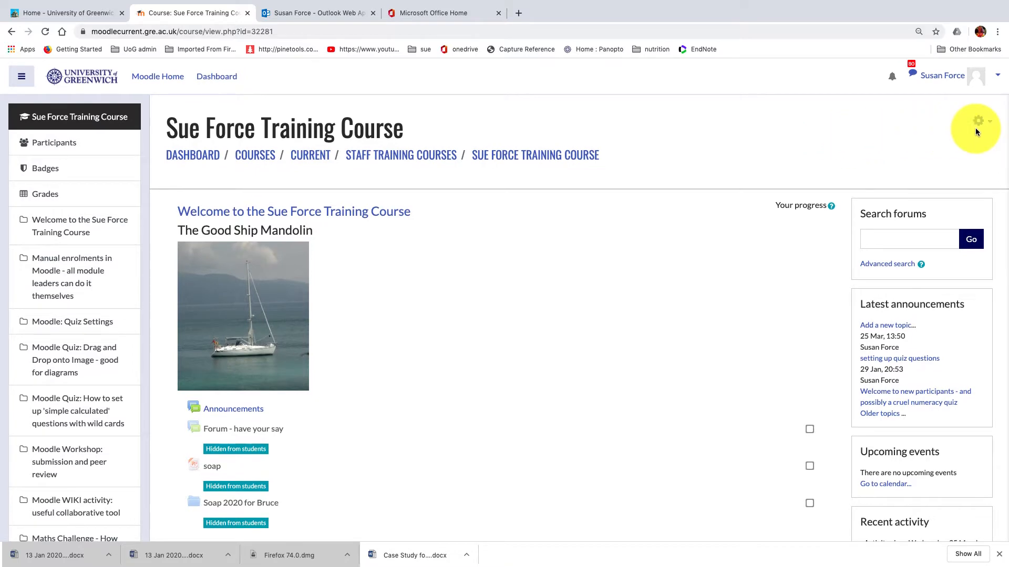
Step: Turn on course editing and add a Quiz activity to the course's welcome section
left_click(980, 122)
left_click(943, 159)
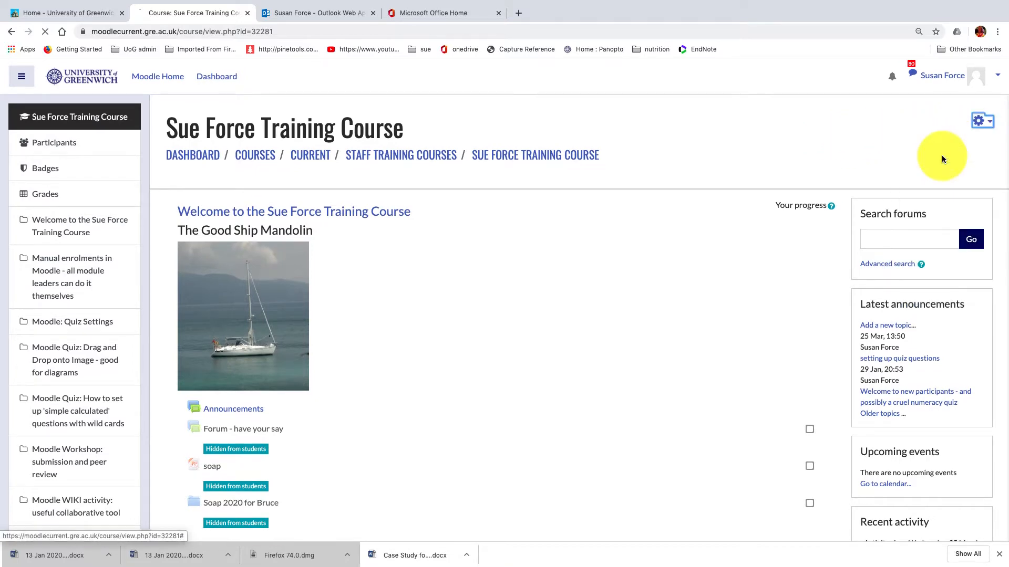
scroll(457, 392, "down", 5)
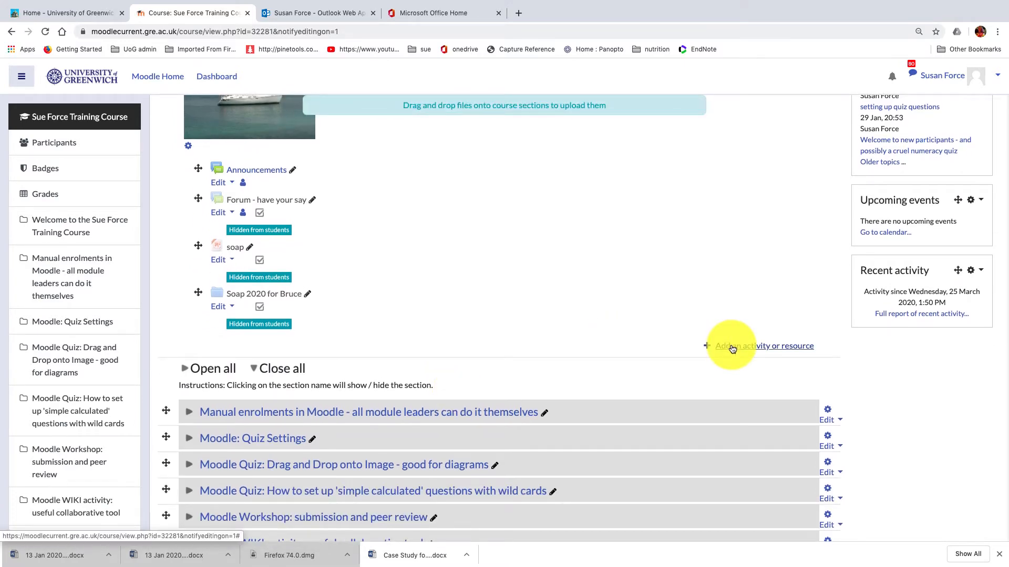
left_click(732, 347)
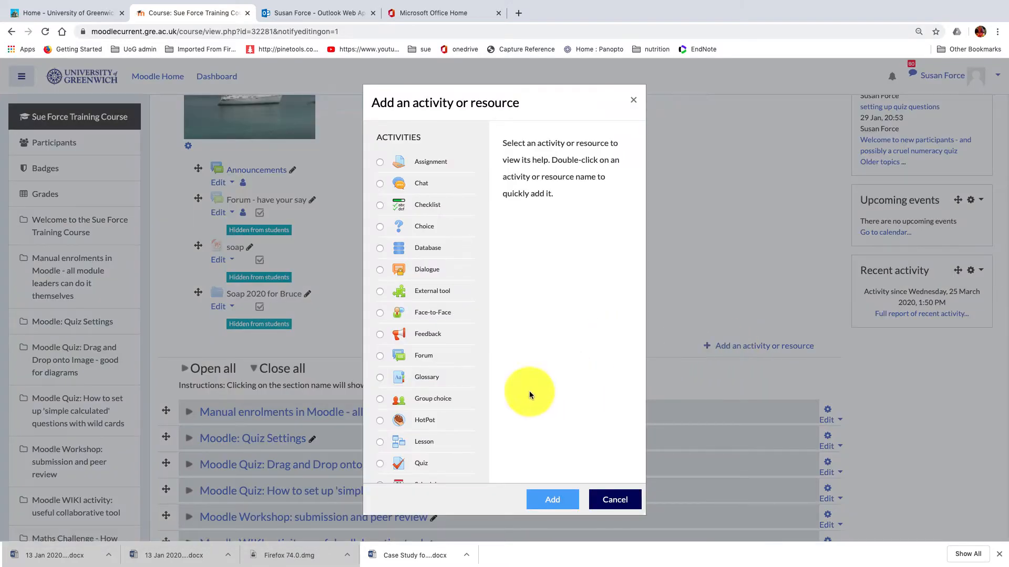
left_click(380, 462)
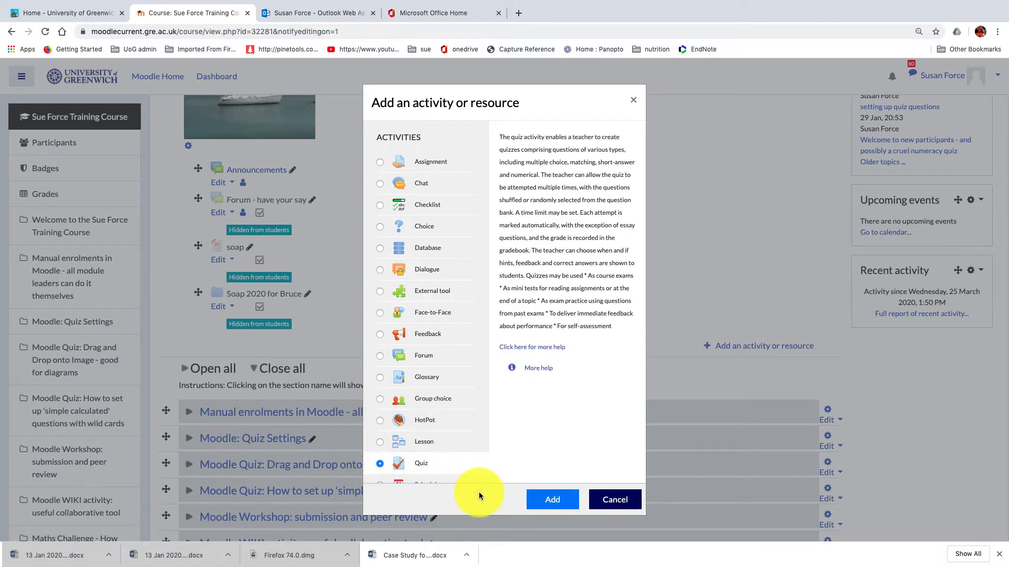
left_click(544, 504)
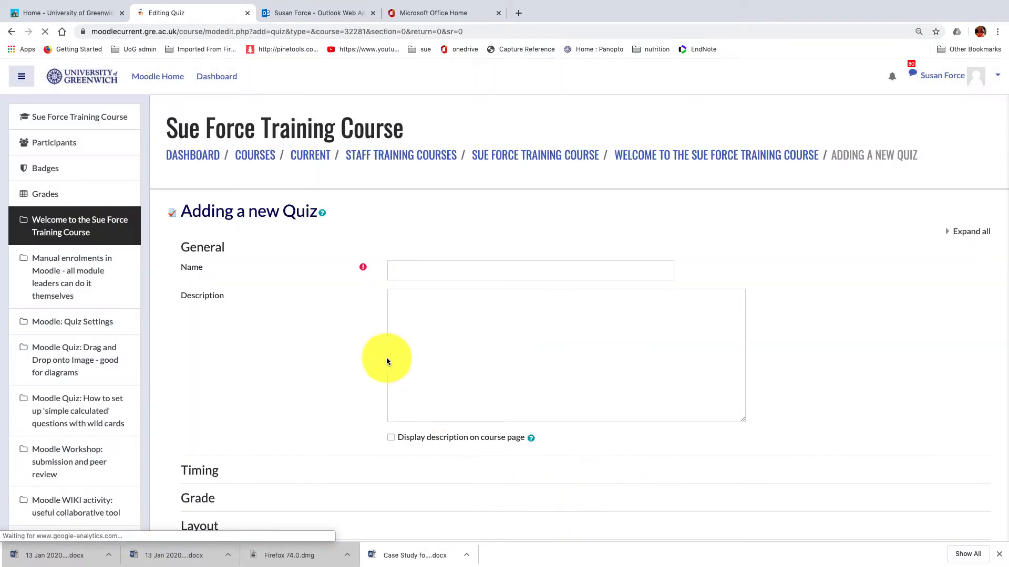
Step: Name the quiz "Training Quiz" and enter "instructions" as its description
left_click(411, 276)
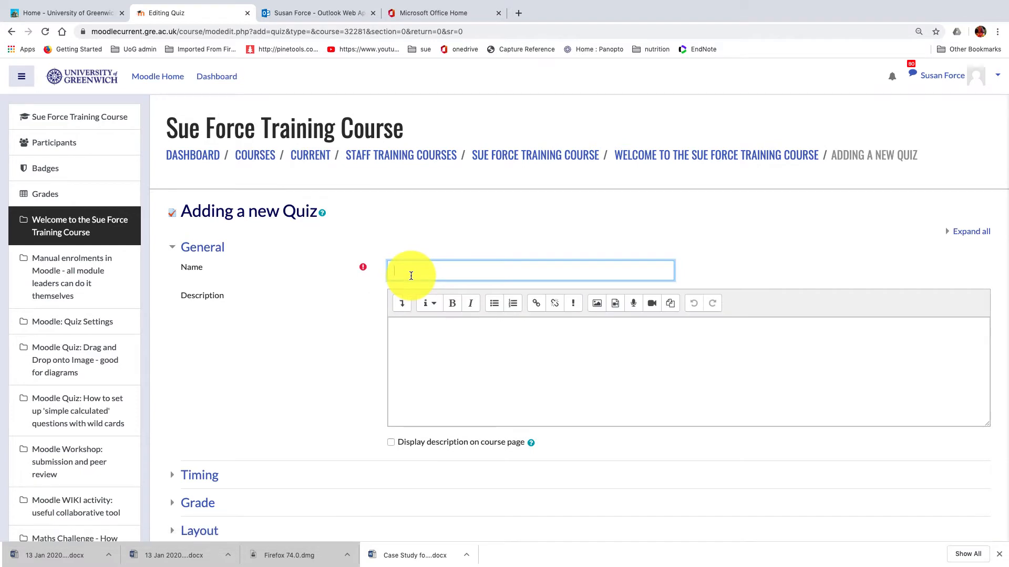
type("Trainihn")
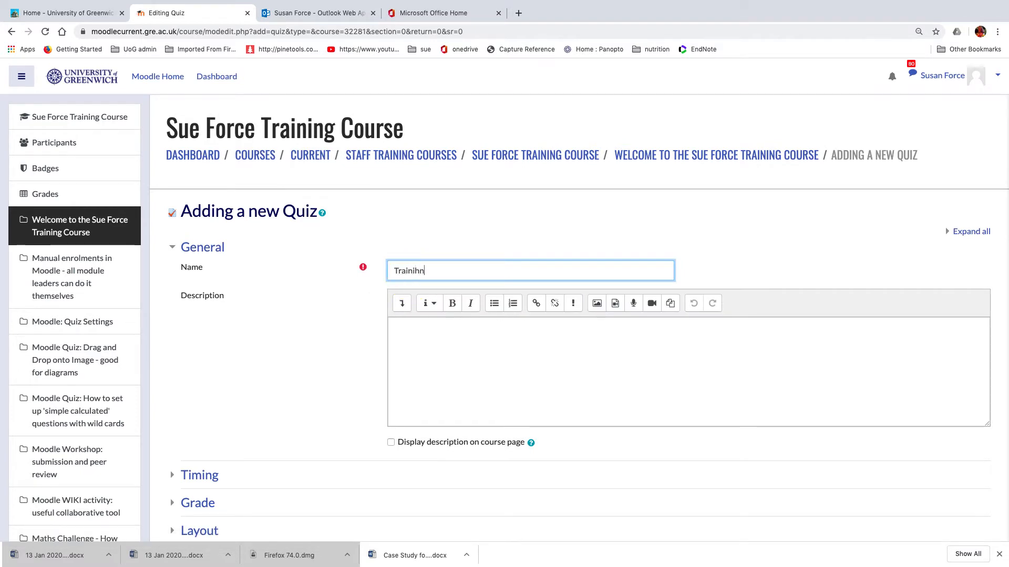
key("BackSpace")
key("BackSpace")
type("ng Quiz")
scroll(409, 294, "down", 1)
left_click(407, 316)
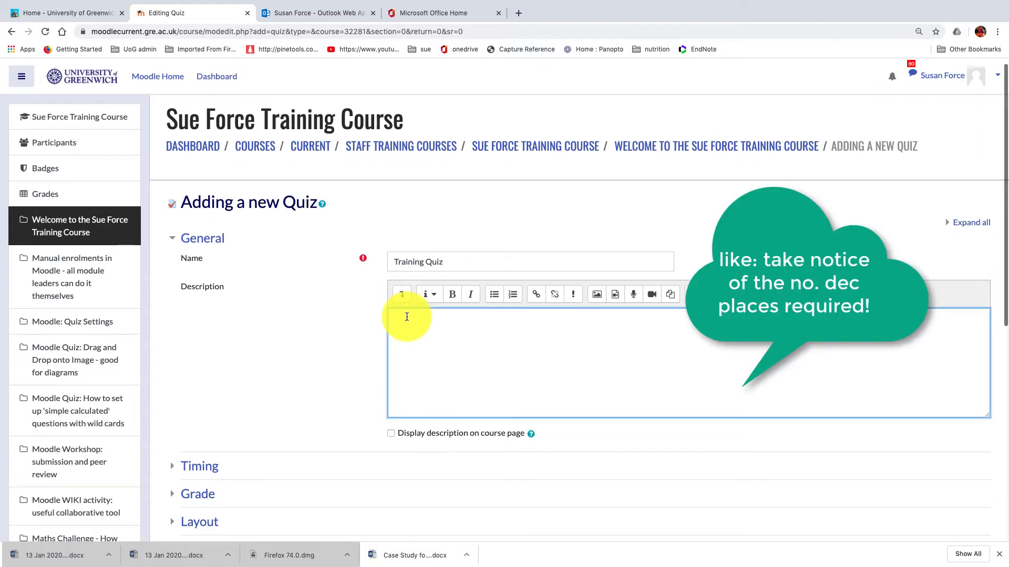
type("instructions")
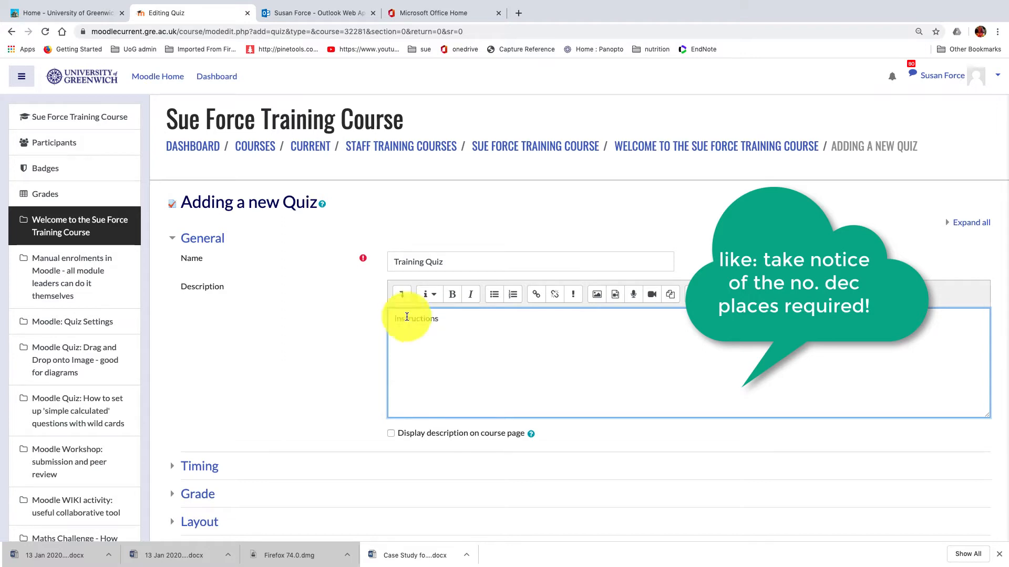
Step: Enable the quiz's opening and closing dates and set the closing day to 29 March 2020
scroll(416, 341, "down", 5)
scroll(342, 356, "down", 2)
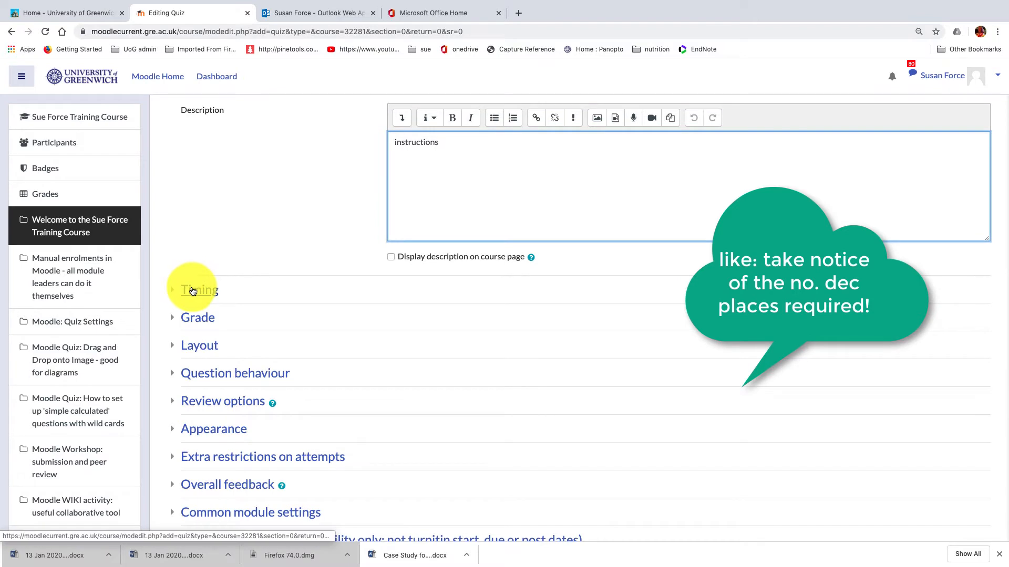
left_click(193, 290)
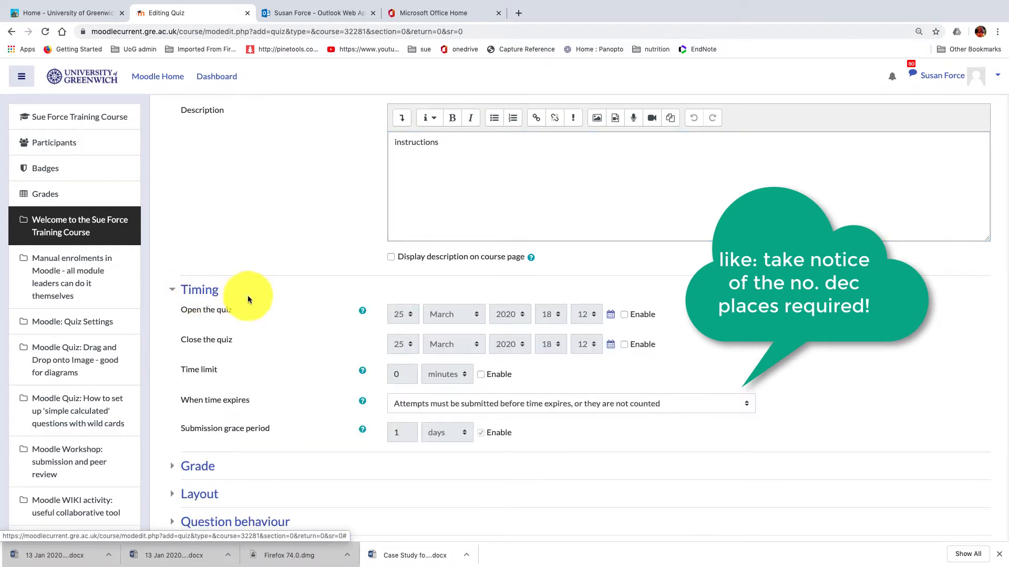
left_click(625, 314)
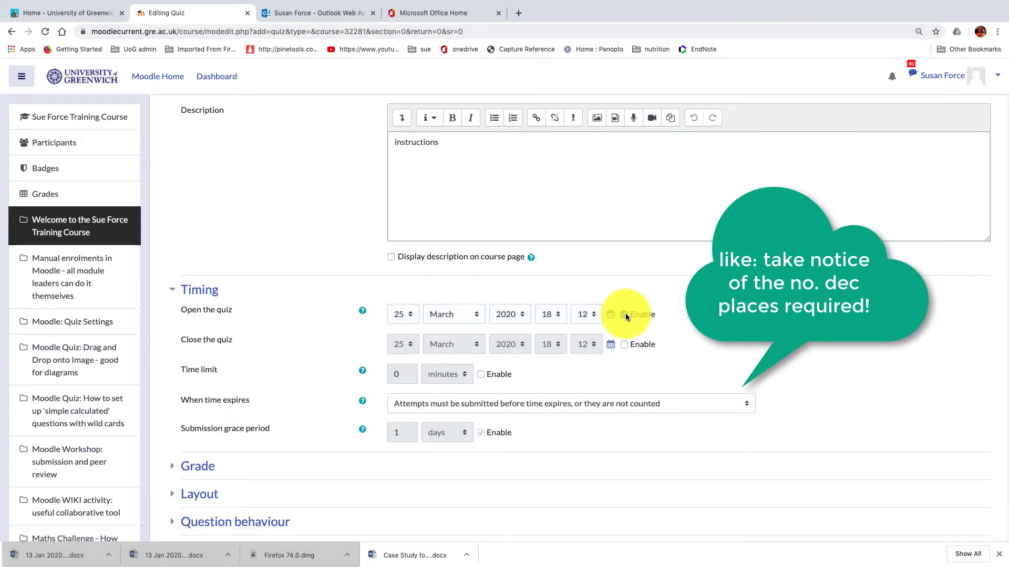
left_click(623, 345)
left_click(411, 344)
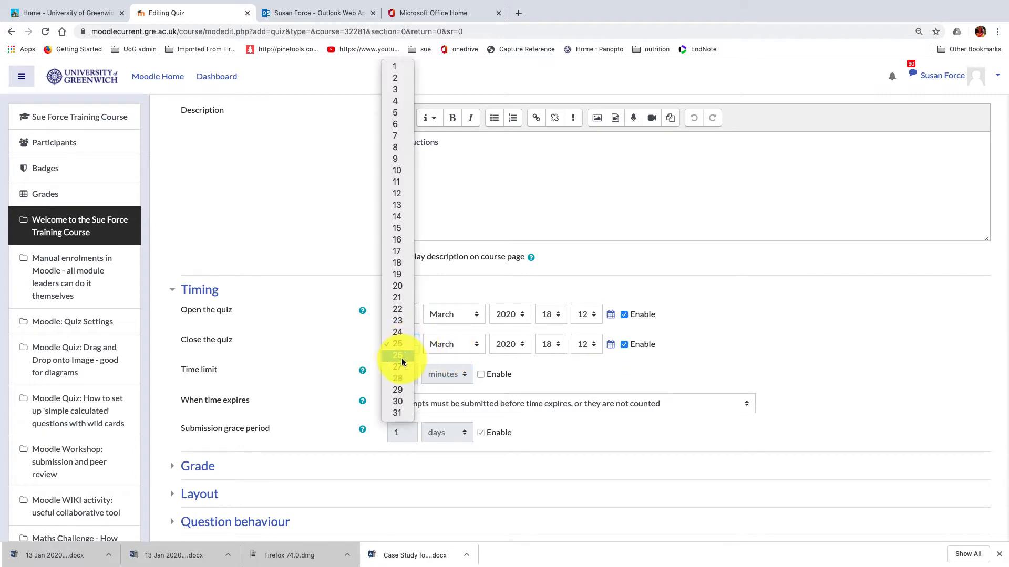
left_click(397, 389)
Step: Enable the quiz's time limit and set it to 50 minutes
left_click(480, 375)
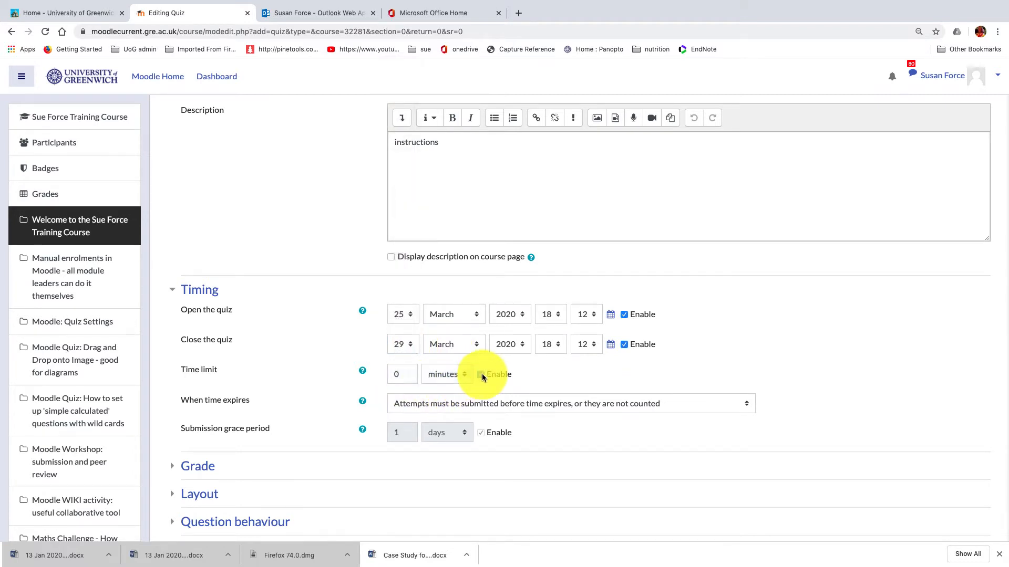
left_click(394, 374)
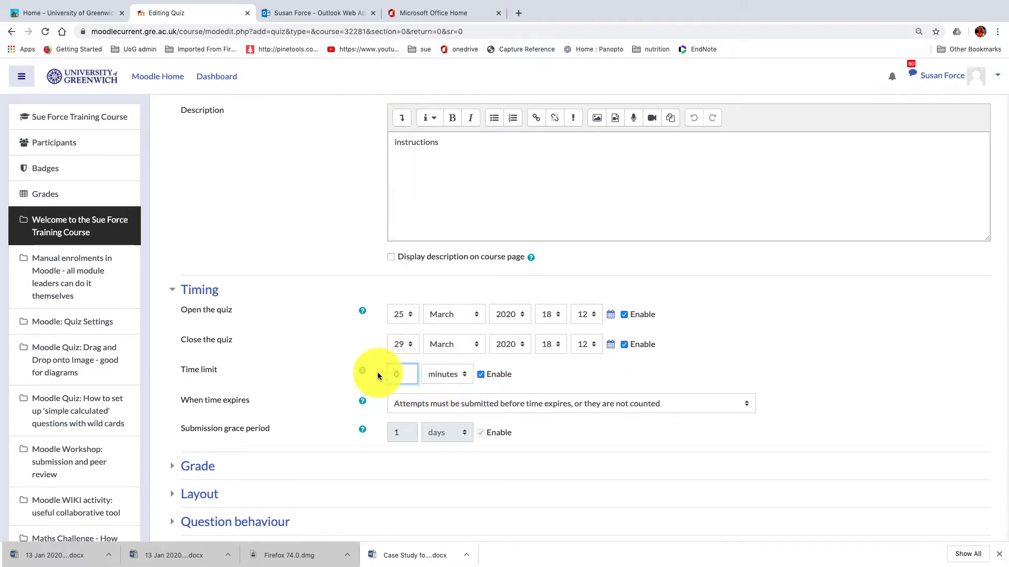
type("5")
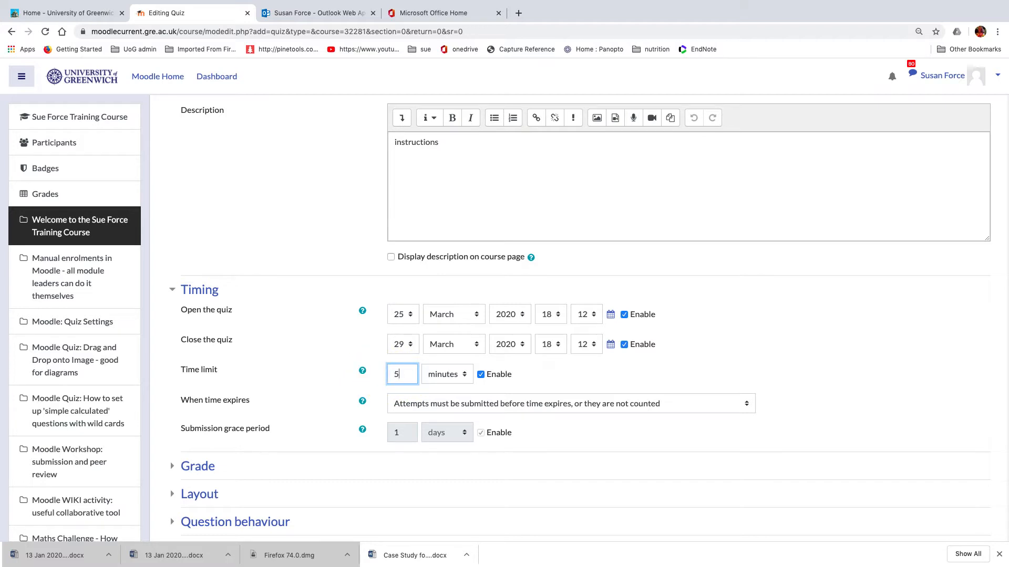
type("0")
scroll(343, 396, "down", 1)
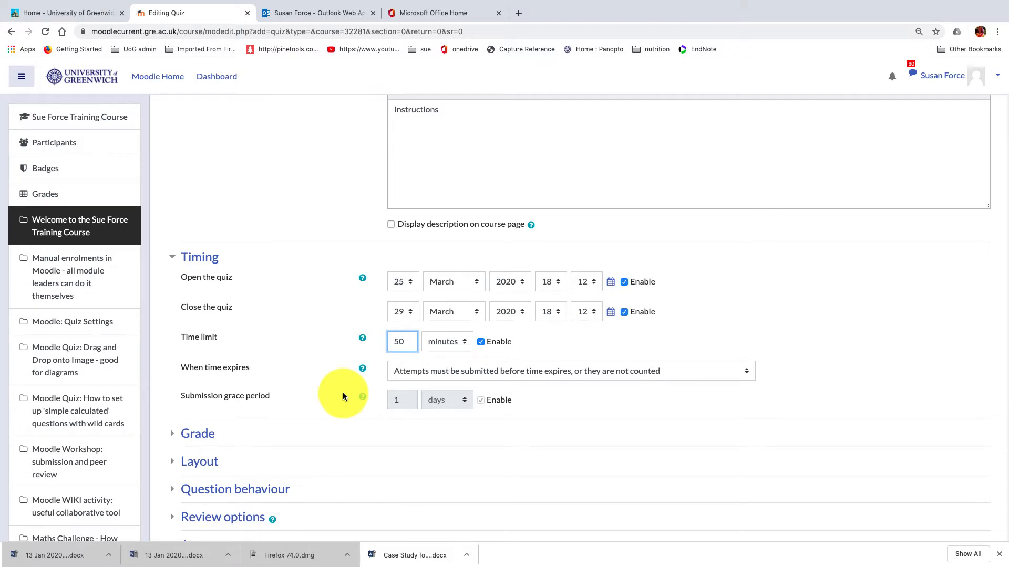
scroll(343, 396, "up", 1)
scroll(558, 320, "down", 1)
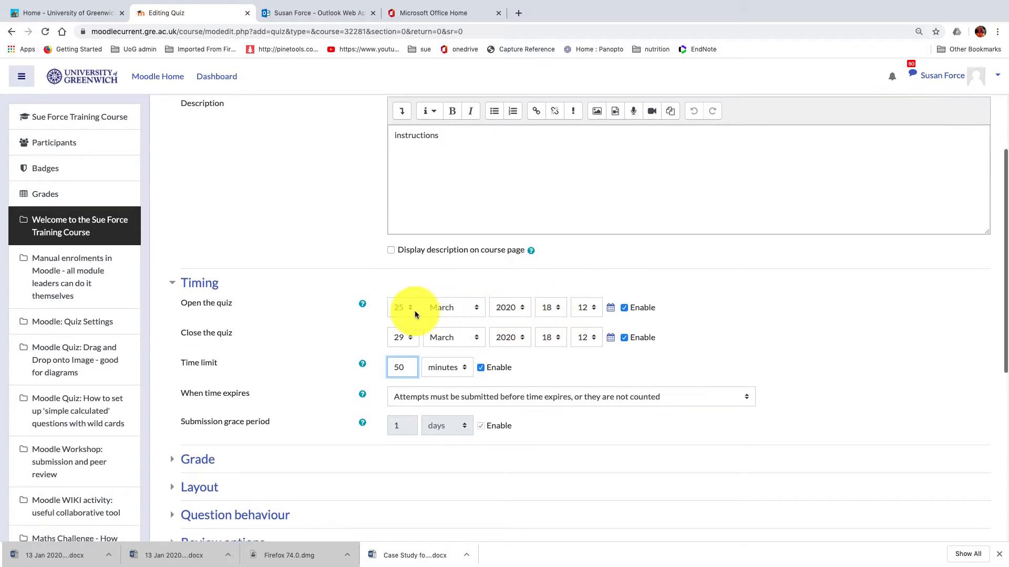
left_click(462, 337)
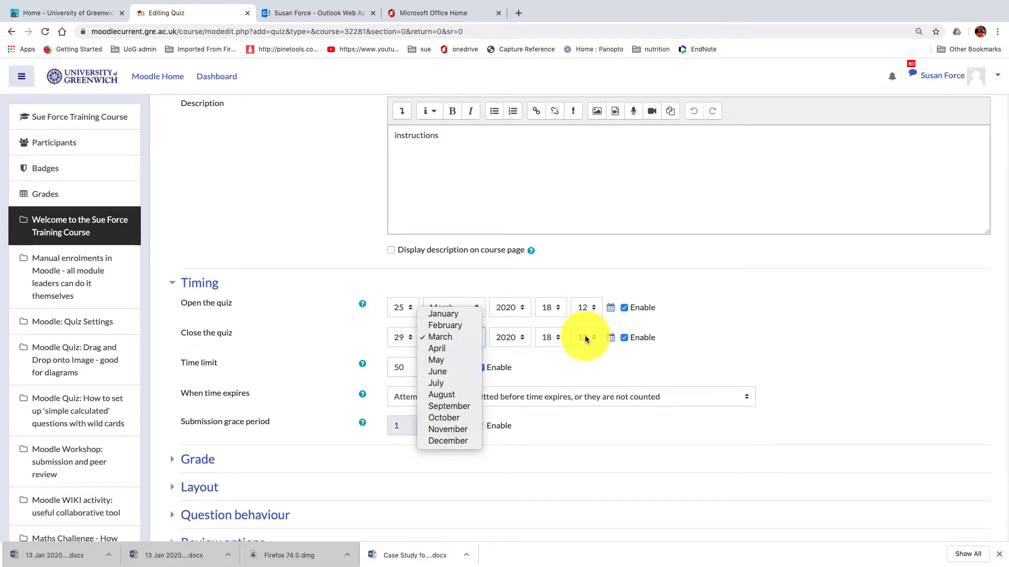
left_click(757, 328)
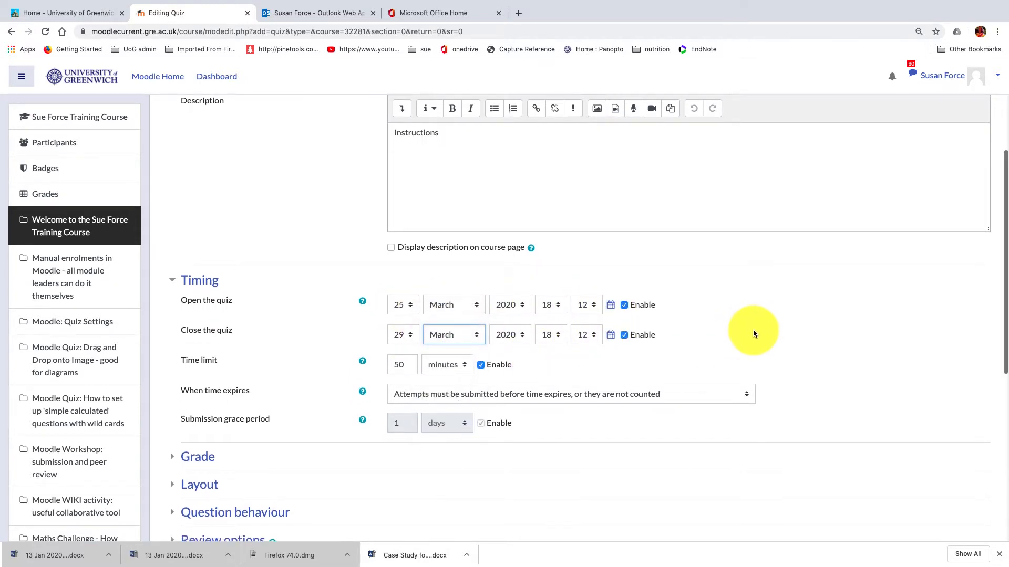
Step: Set the quiz's time-expiry behaviour to "Open attempts are submitted automatically"
scroll(755, 330, "down", 3)
scroll(755, 332, "down", 1)
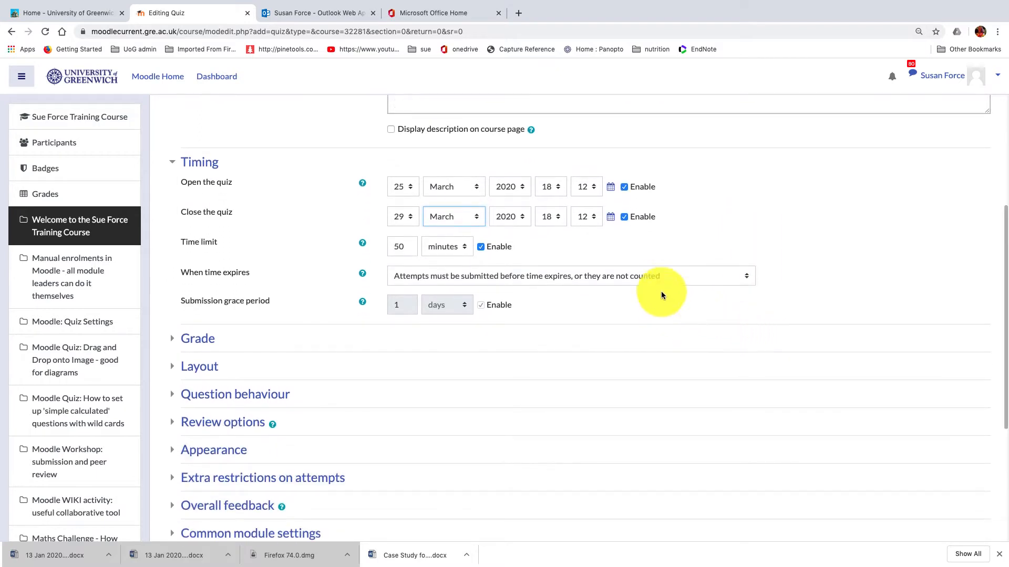
left_click(747, 275)
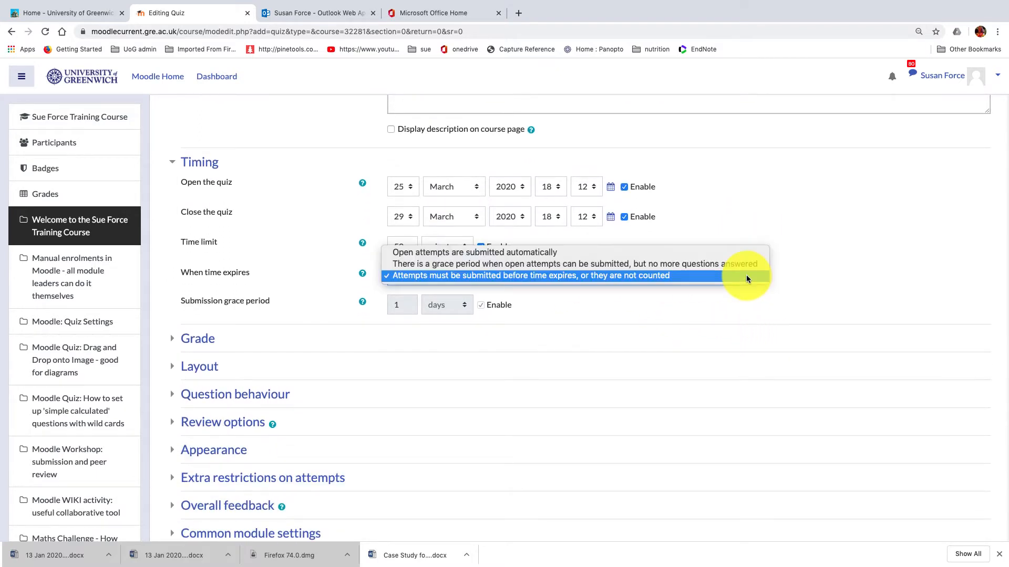
left_click(632, 256)
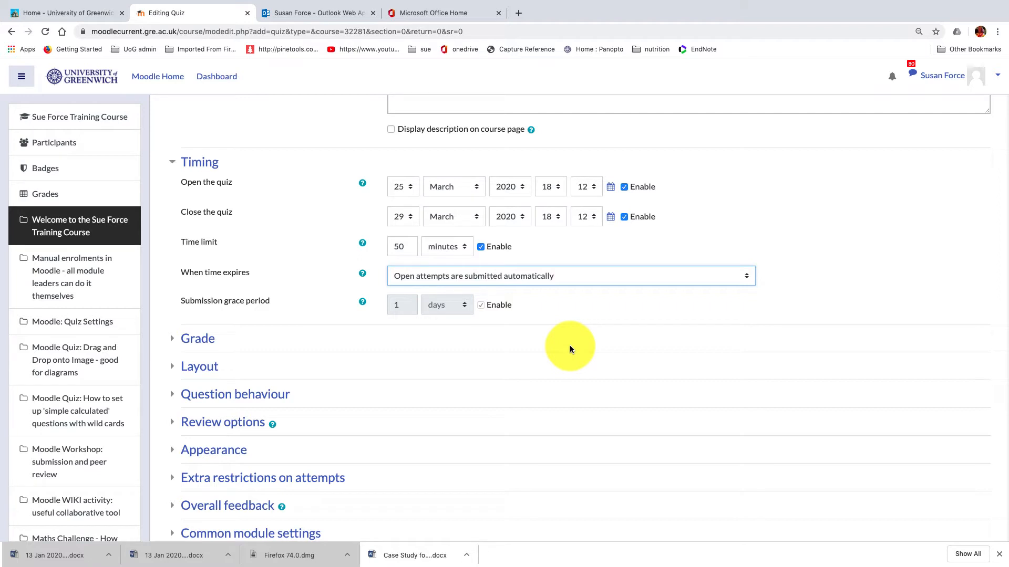
Step: Limit the attempts allowed to 1 in the quiz's grade settings
scroll(570, 345, "right", 1)
scroll(284, 355, "down", 1)
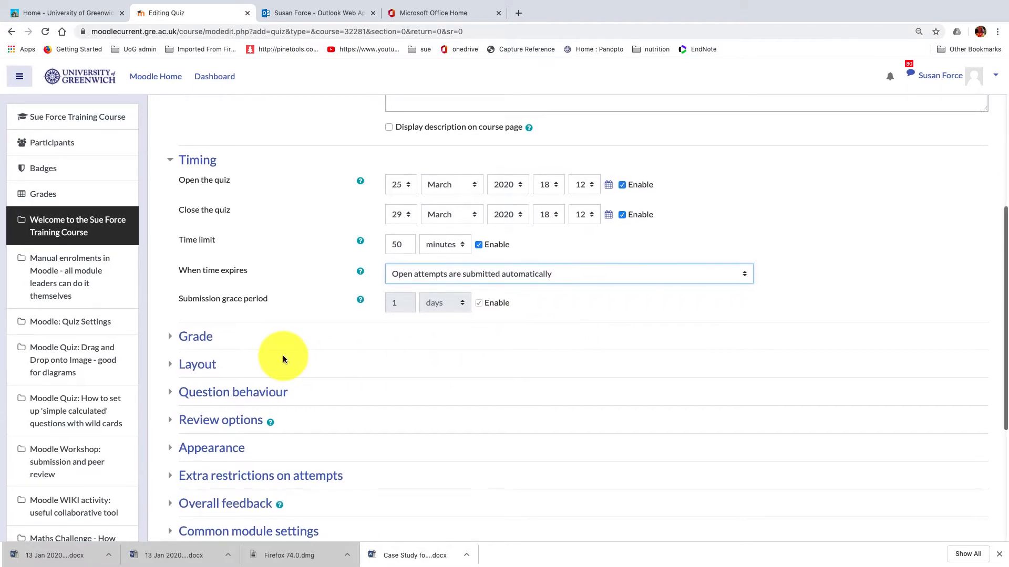
scroll(282, 355, "left", 1)
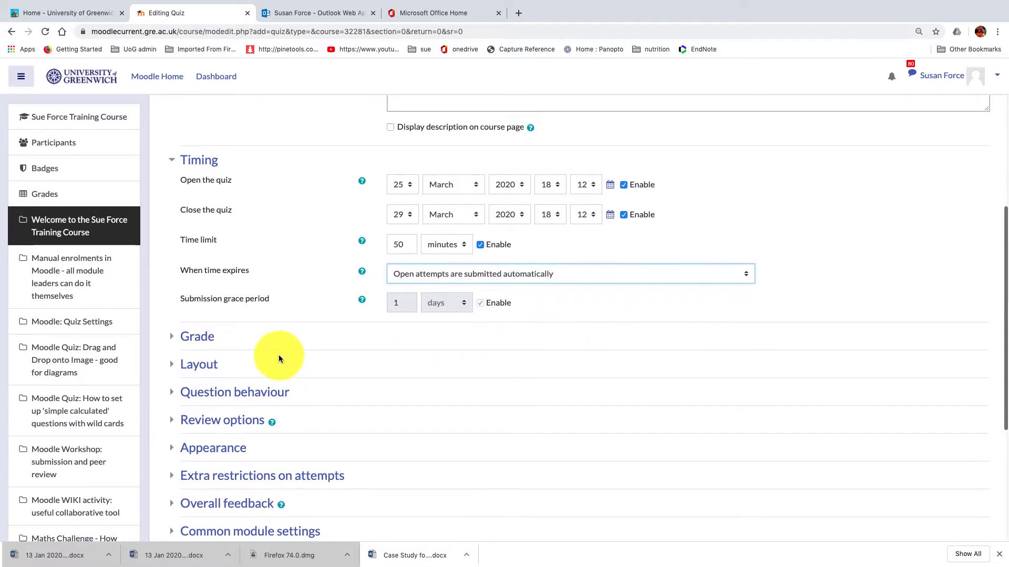
left_click(199, 339)
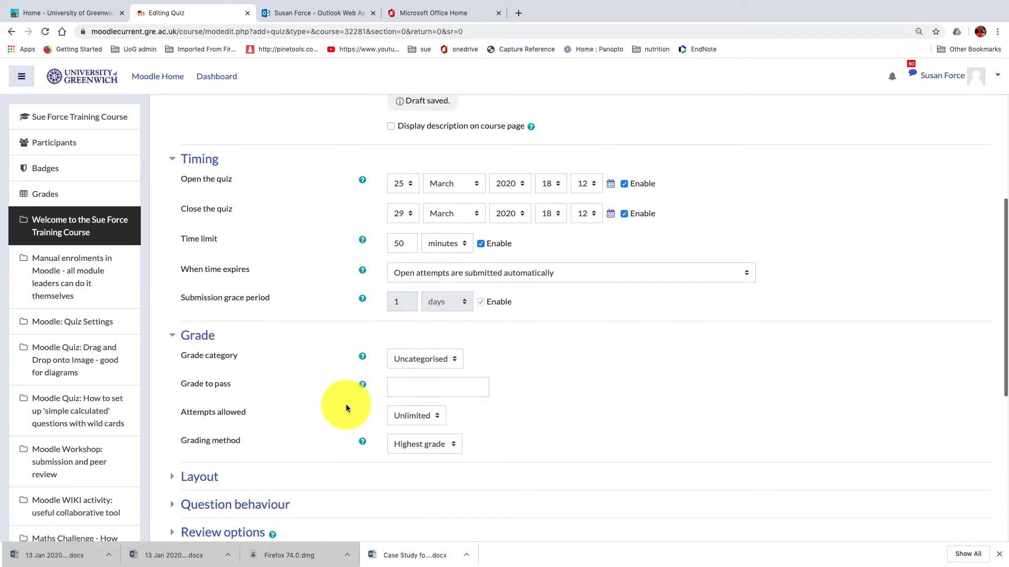
scroll(346, 408, "down", 2)
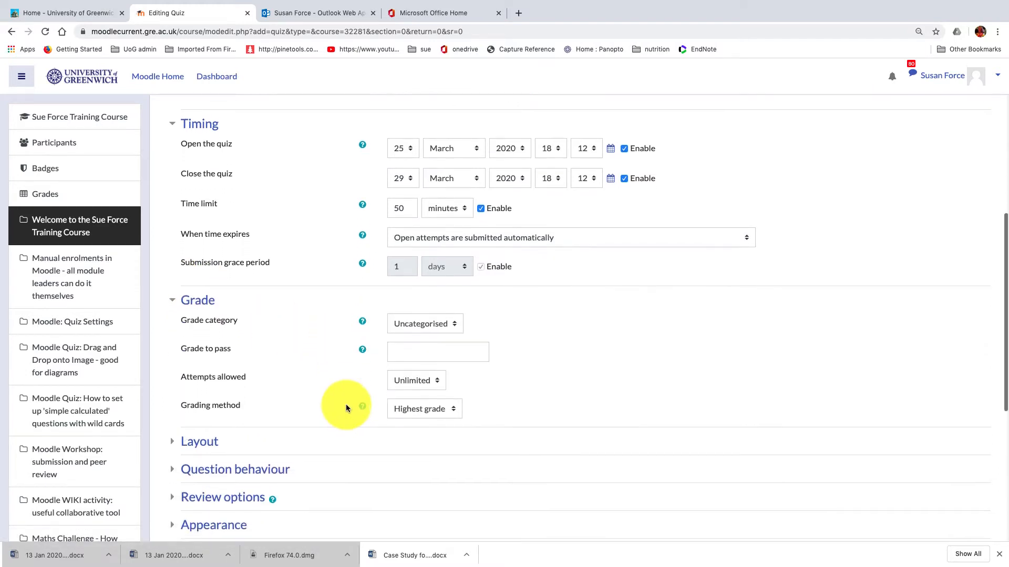
left_click(436, 373)
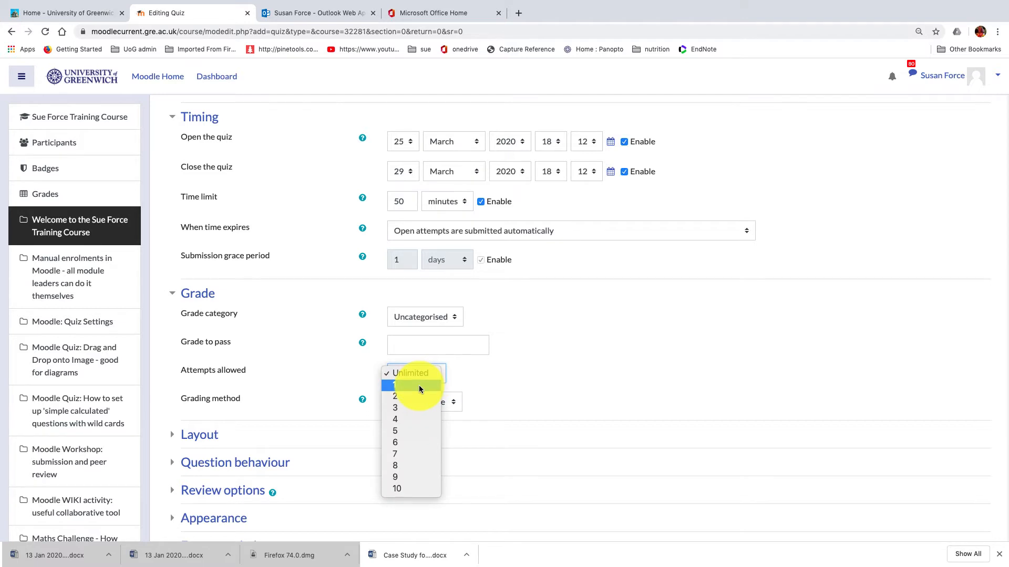
left_click(419, 385)
Step: Set the layout's new page option to "Never, all questions on one page"
scroll(418, 385, "down", 1)
scroll(286, 361, "down", 3)
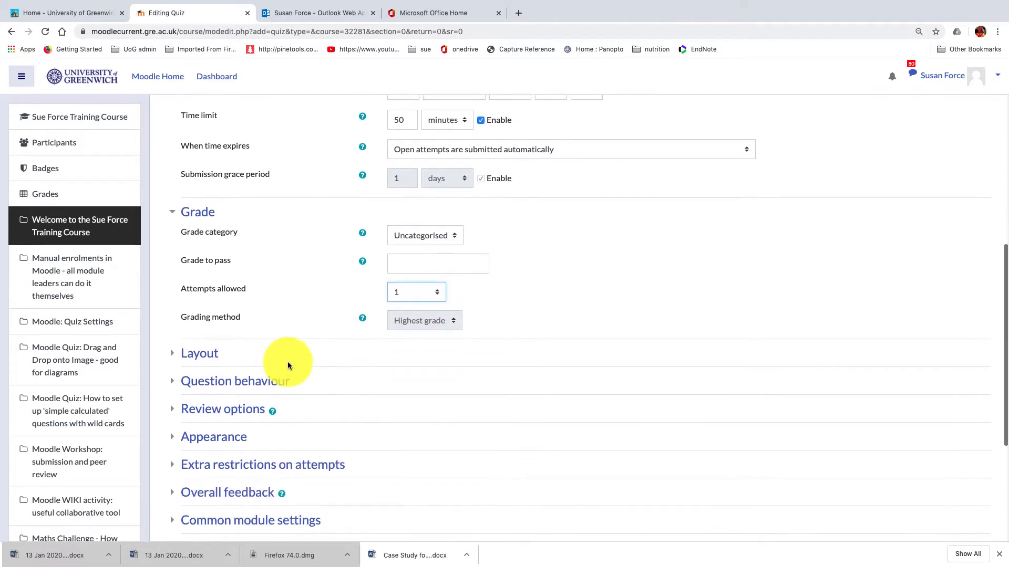
left_click(199, 334)
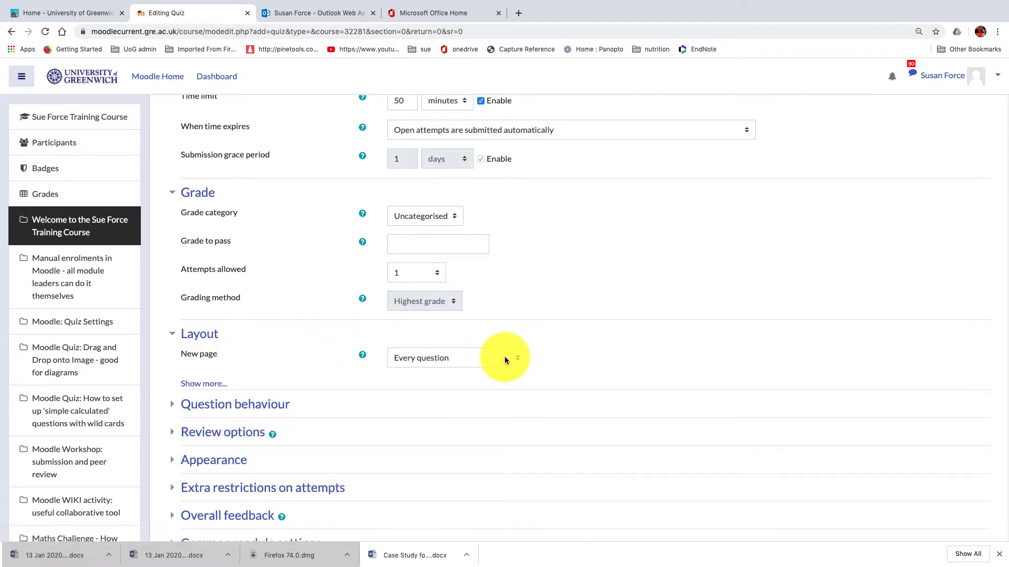
left_click(519, 358)
left_click(489, 346)
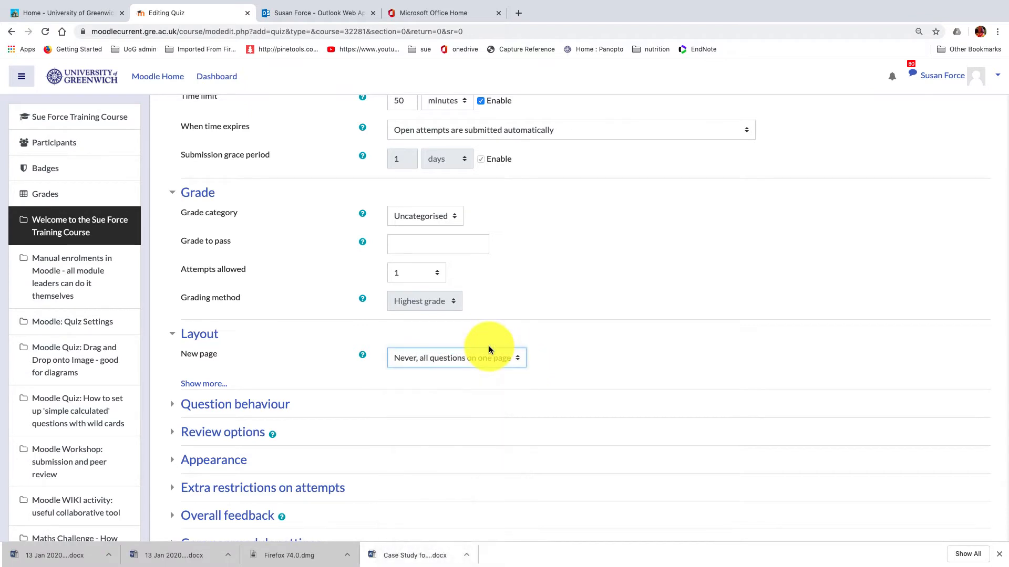
Step: Reveal the additional layout settings and choose Free as the navigation method
left_click(204, 383)
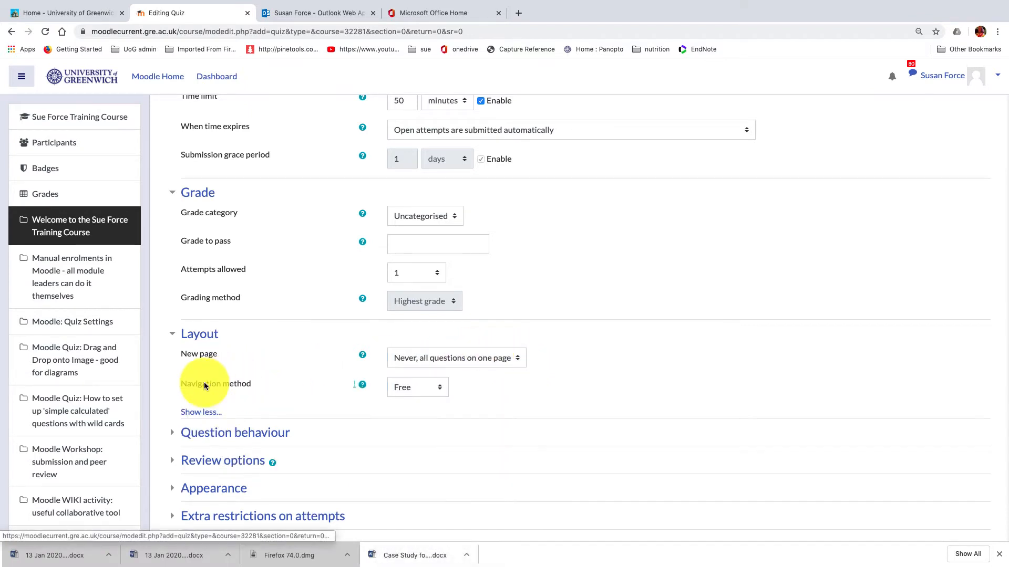
scroll(314, 386, "down", 2)
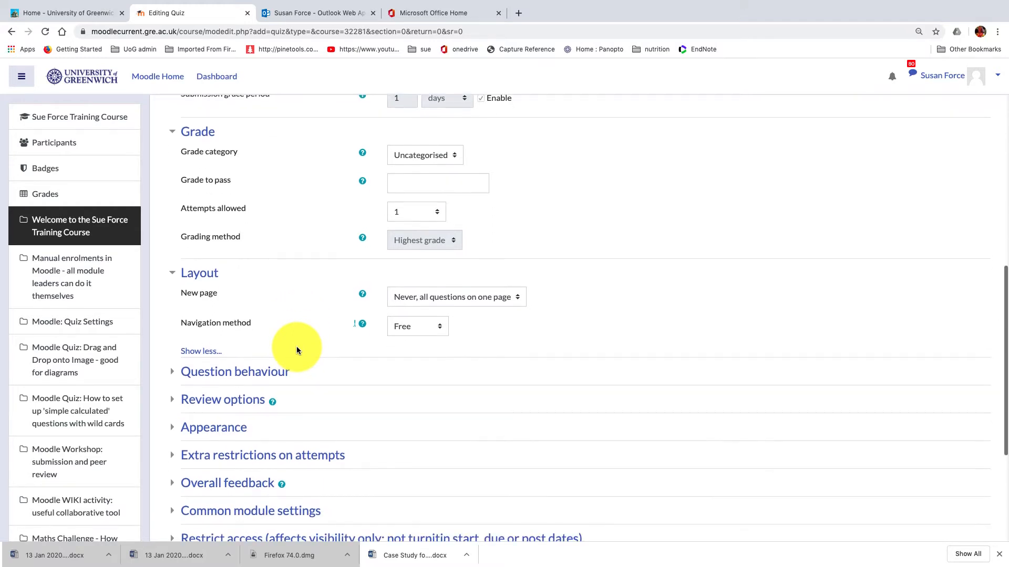
left_click(440, 331)
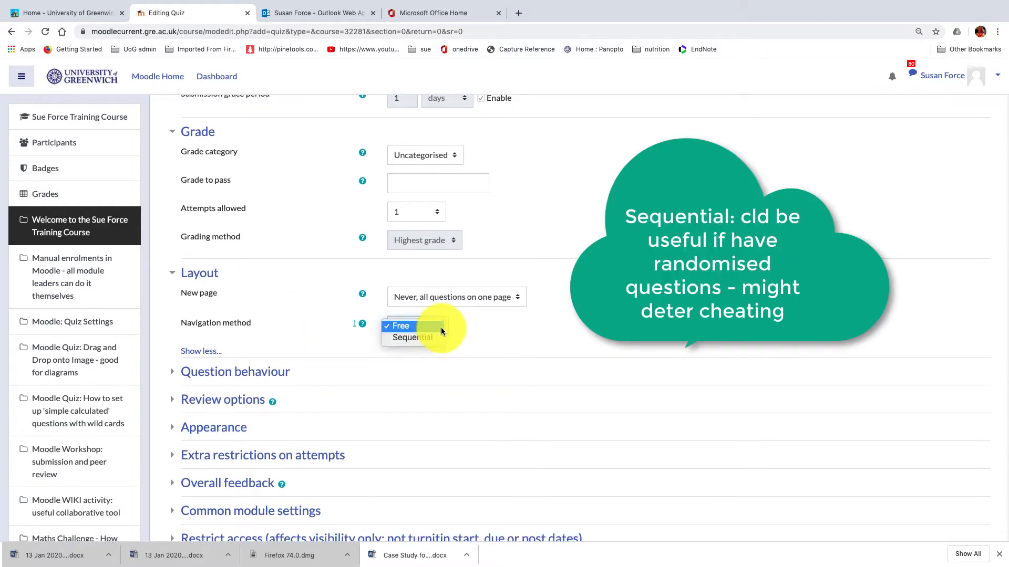
left_click(441, 328)
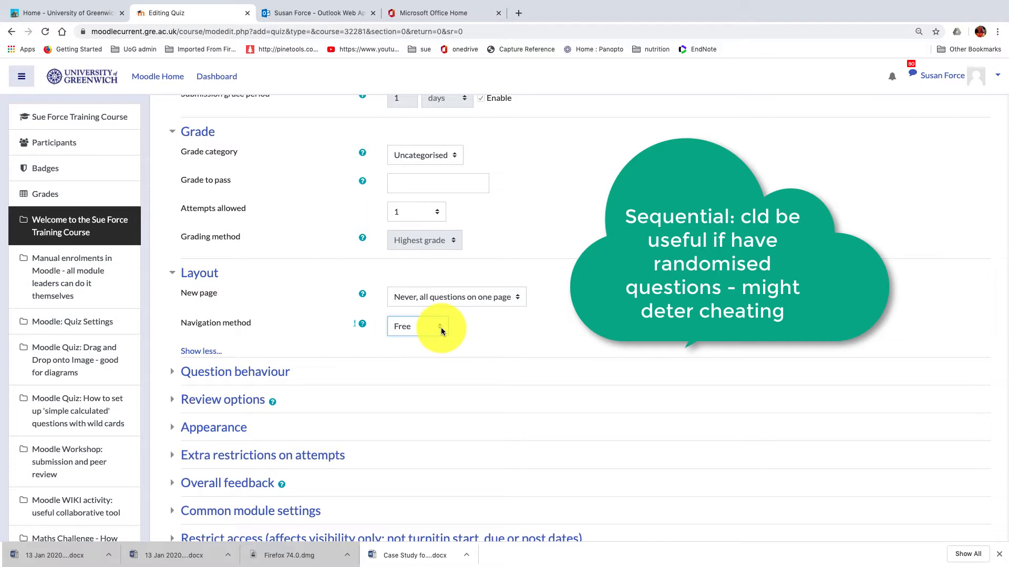
Step: Expand the question behaviour settings and set shuffle within questions to Yes
left_click(257, 373)
scroll(368, 392, "down", 1)
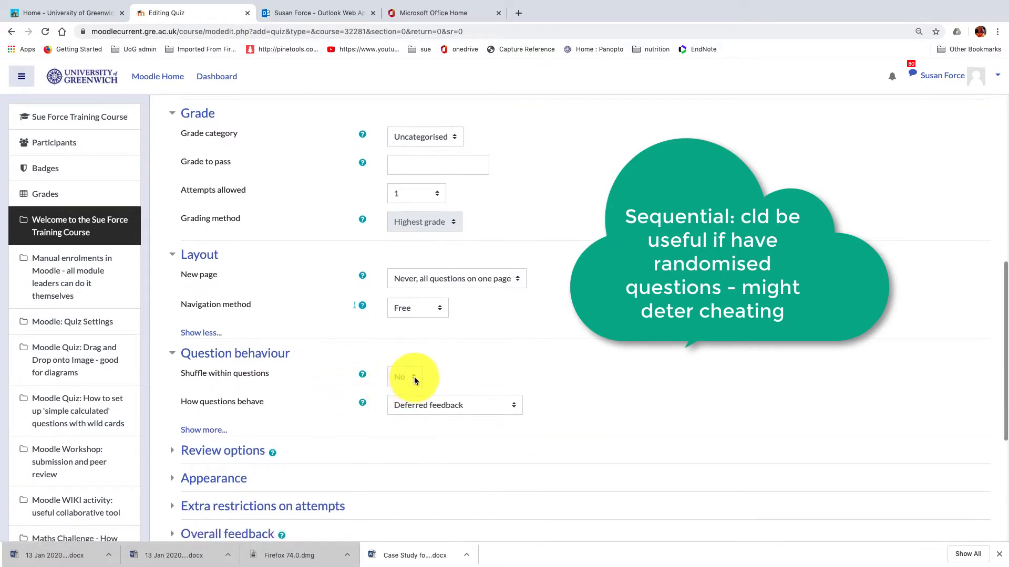
left_click(414, 378)
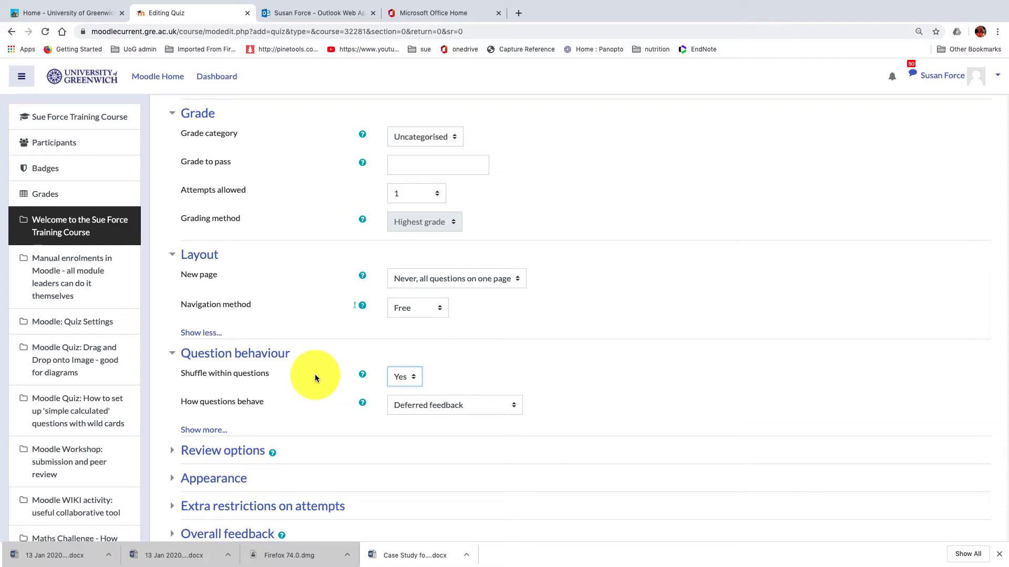
Step: Try "Interactive with multiple tries" as the question behaviour and view the choices for allowing redo within an attempt
scroll(316, 380, "down", 1)
left_click(513, 376)
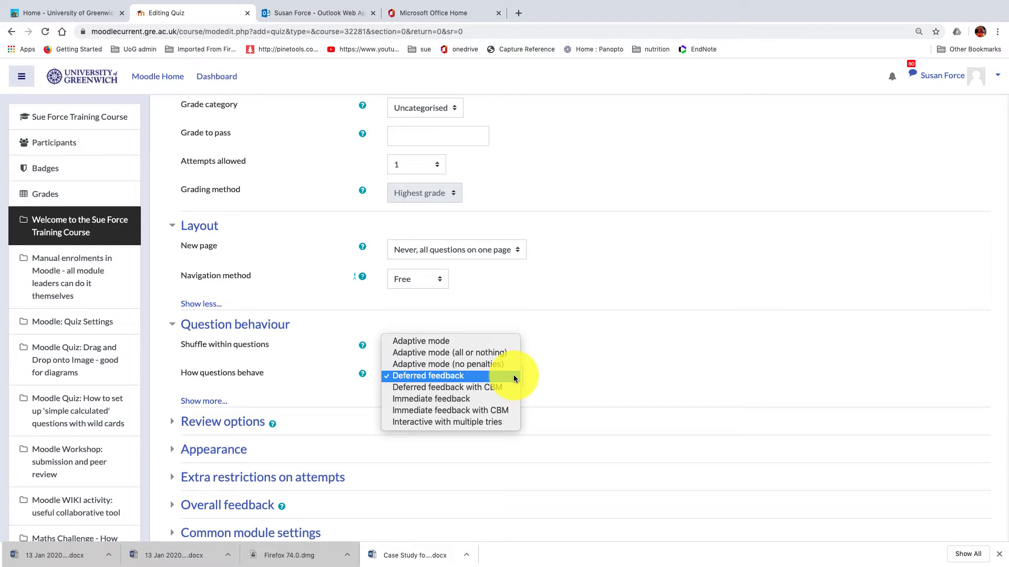
left_click(471, 423)
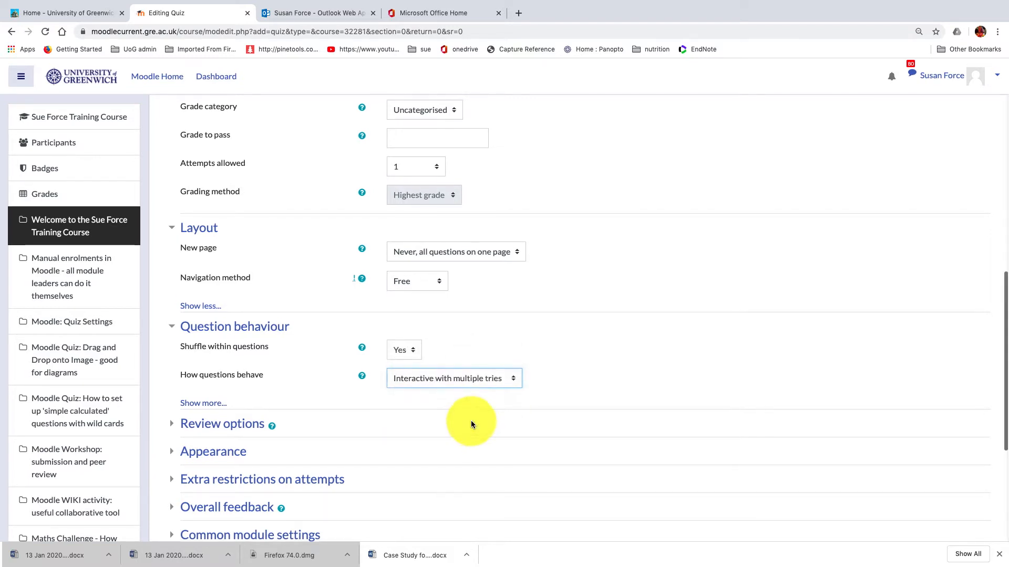
left_click(210, 408)
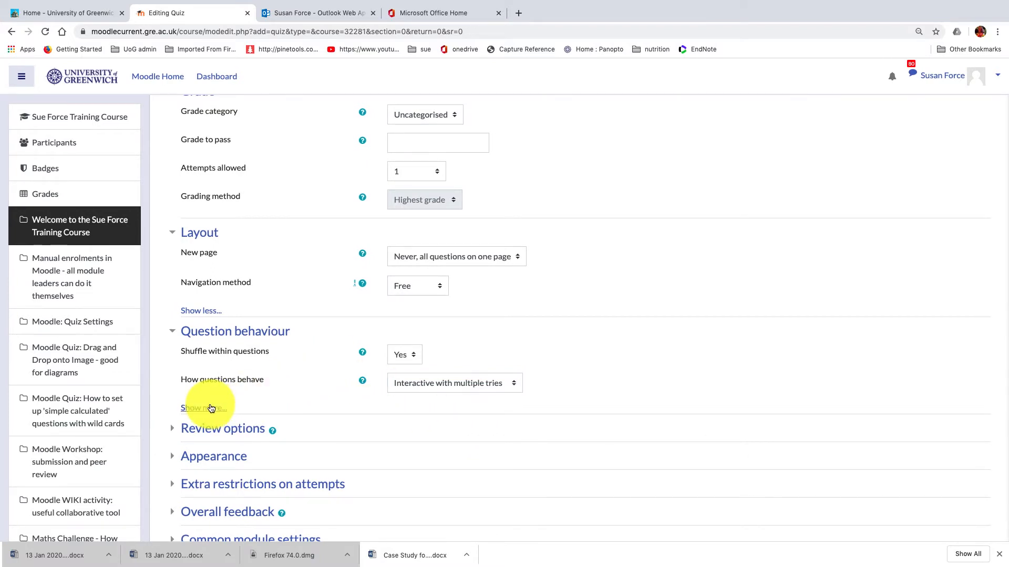
left_click(619, 413)
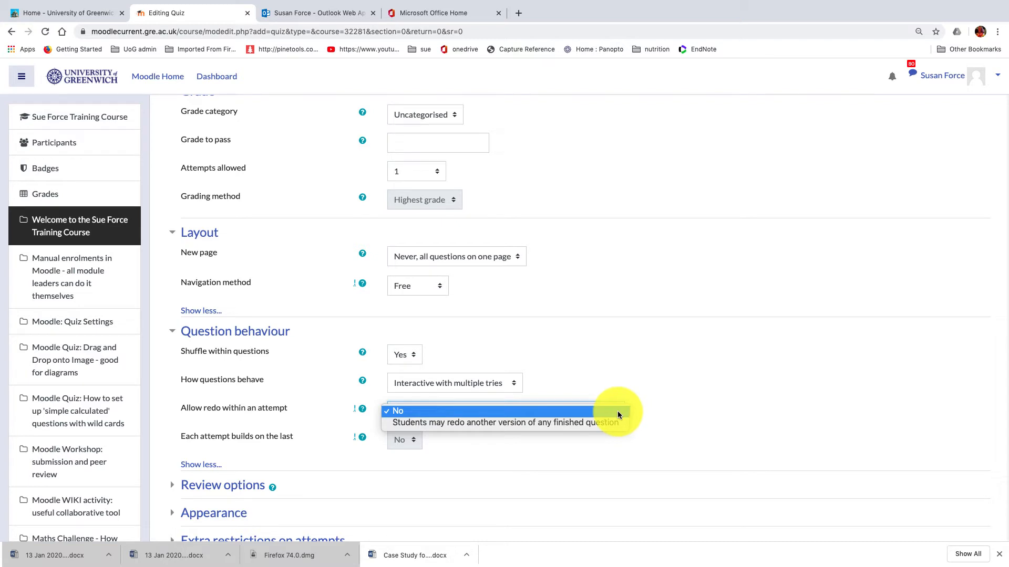
left_click(624, 379)
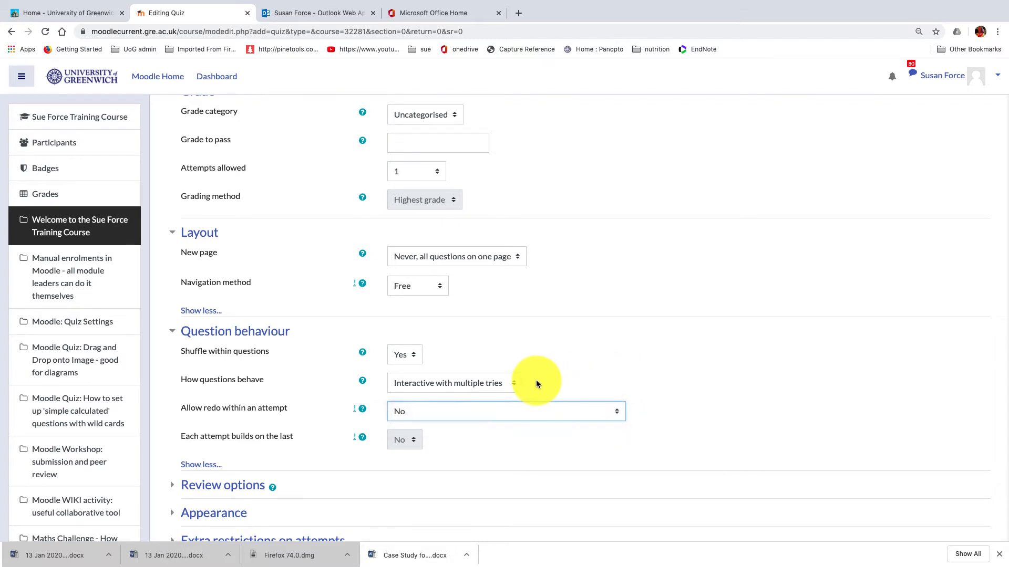
Step: Set how questions behave to Deferred feedback
left_click(513, 385)
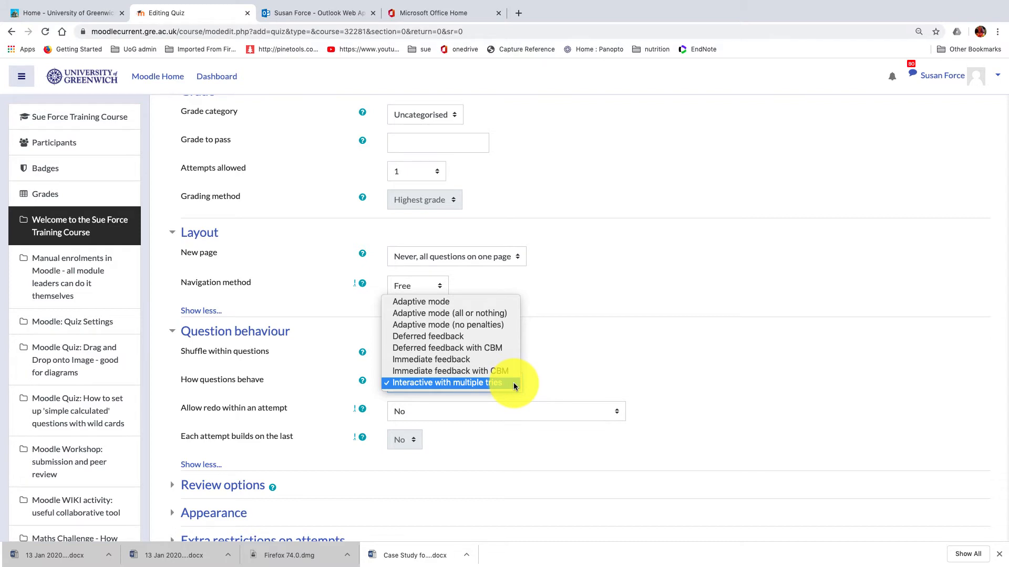
left_click(454, 336)
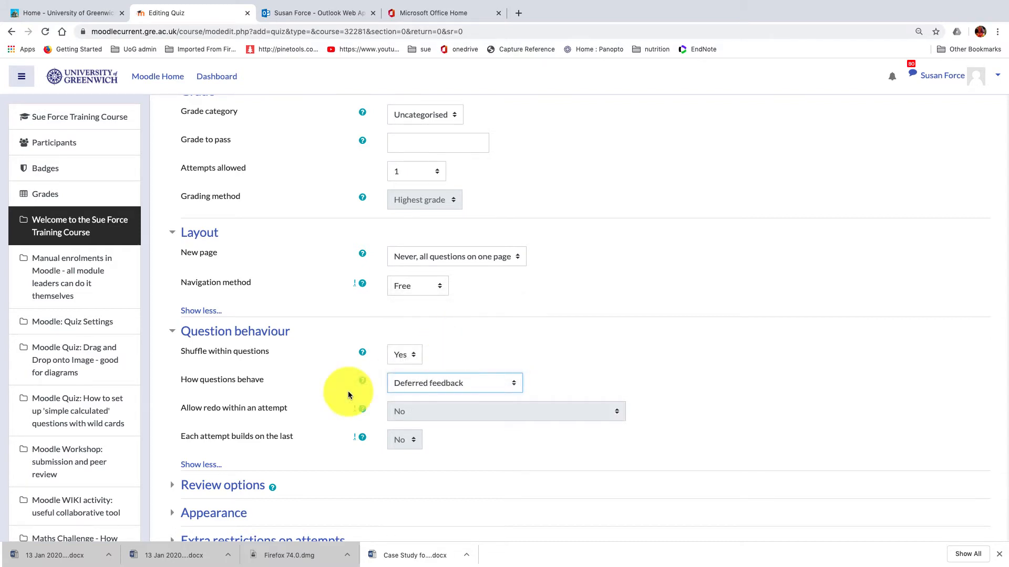
Step: In the review options, disable "The attempt" both immediately after the attempt and later while the quiz is still open
scroll(313, 387, "down", 3)
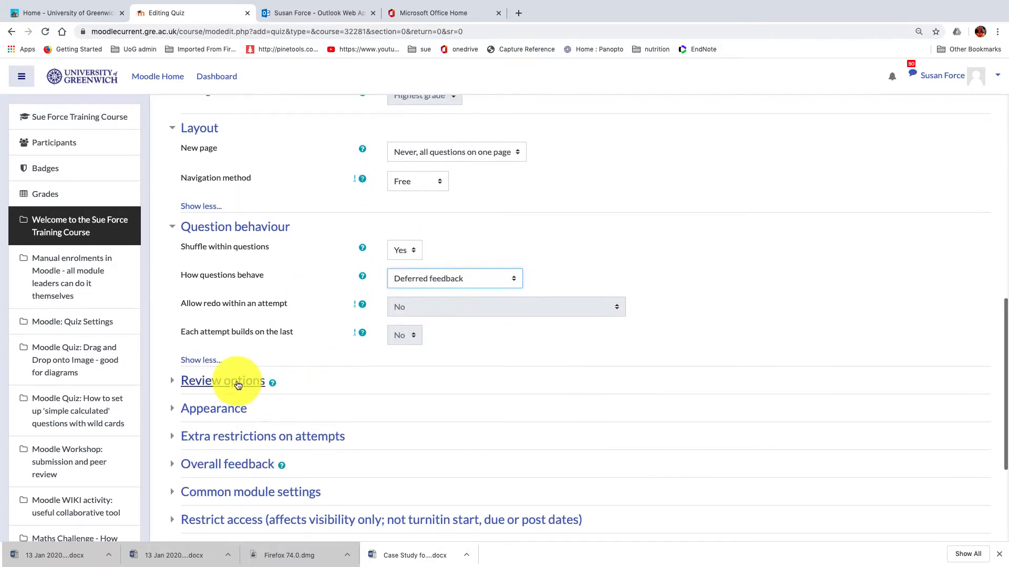
left_click(237, 383)
scroll(405, 398, "down", 2)
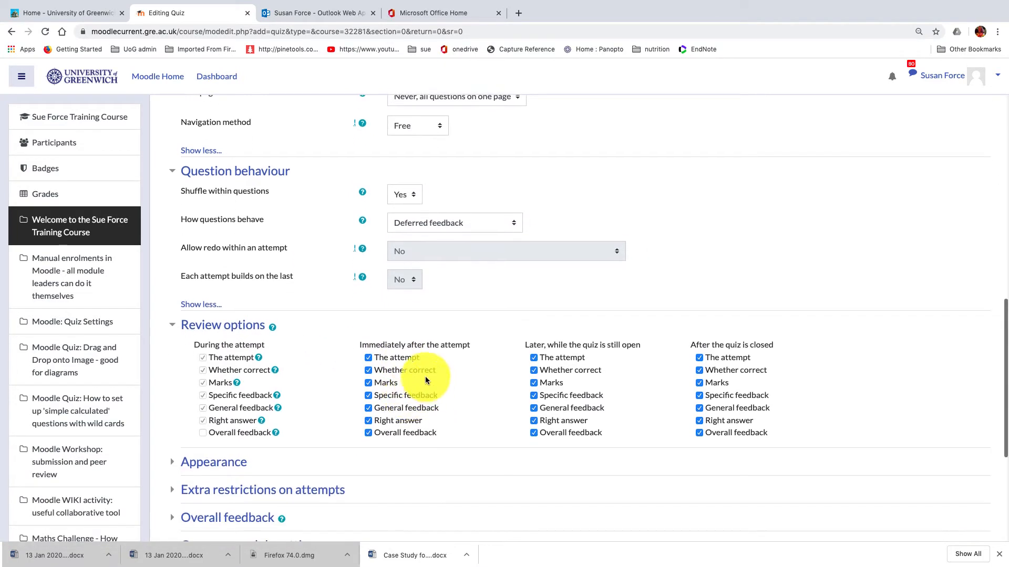
left_click(368, 358)
left_click(534, 358)
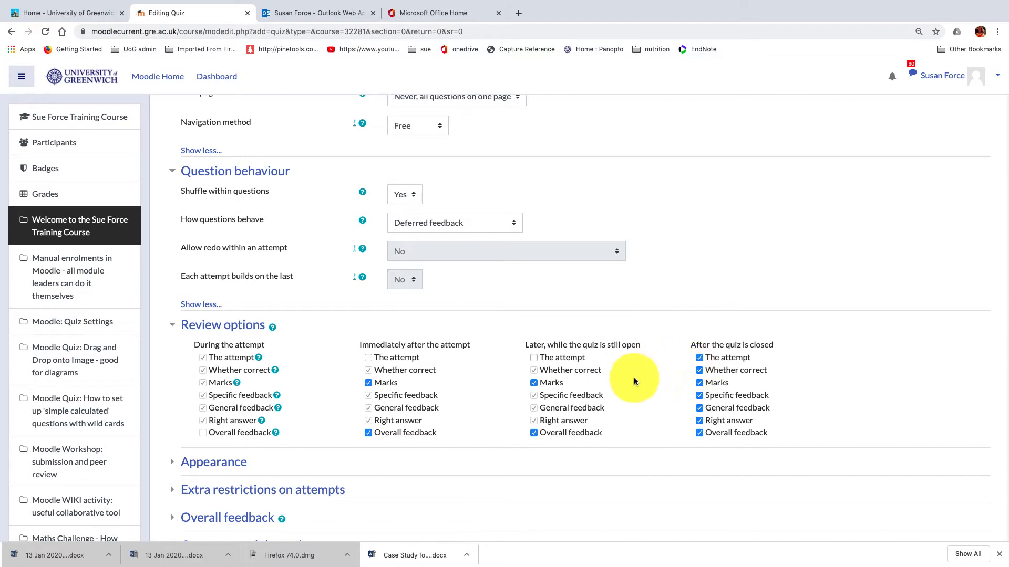
Step: Expand the quiz's Appearance settings to view the user picture and decimal place options
scroll(332, 431, "down", 5)
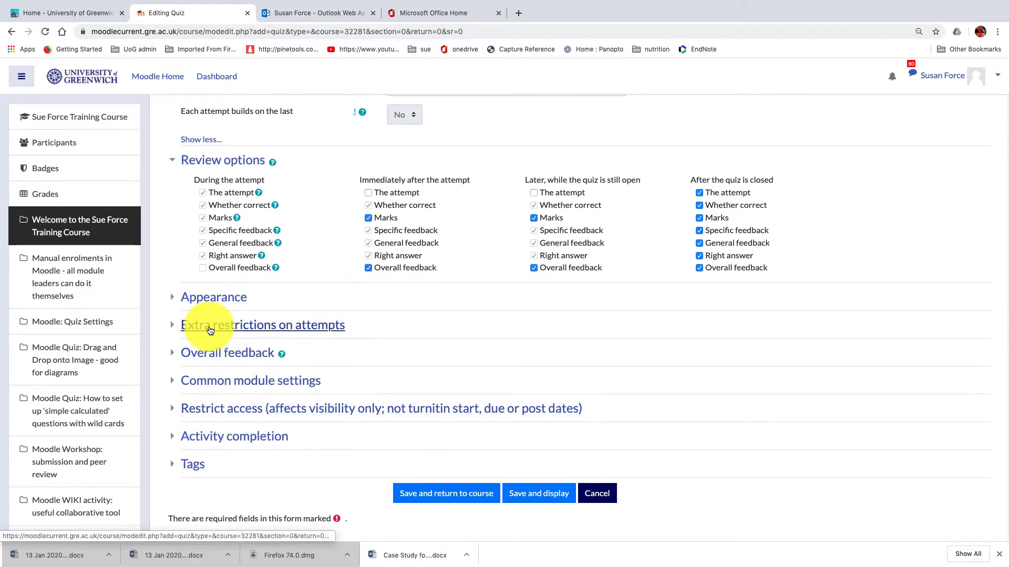
left_click(175, 298)
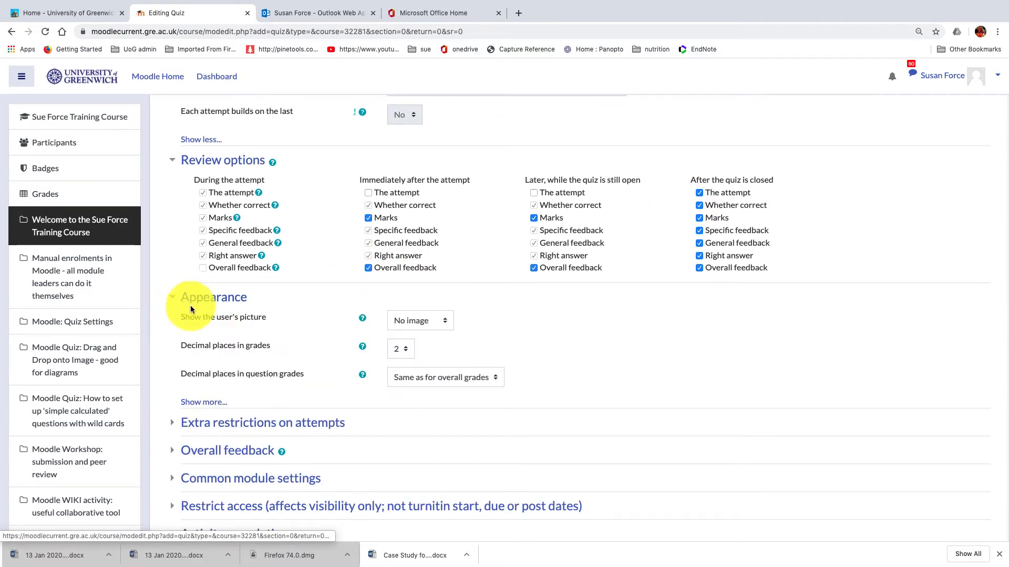
scroll(174, 423, "down", 3)
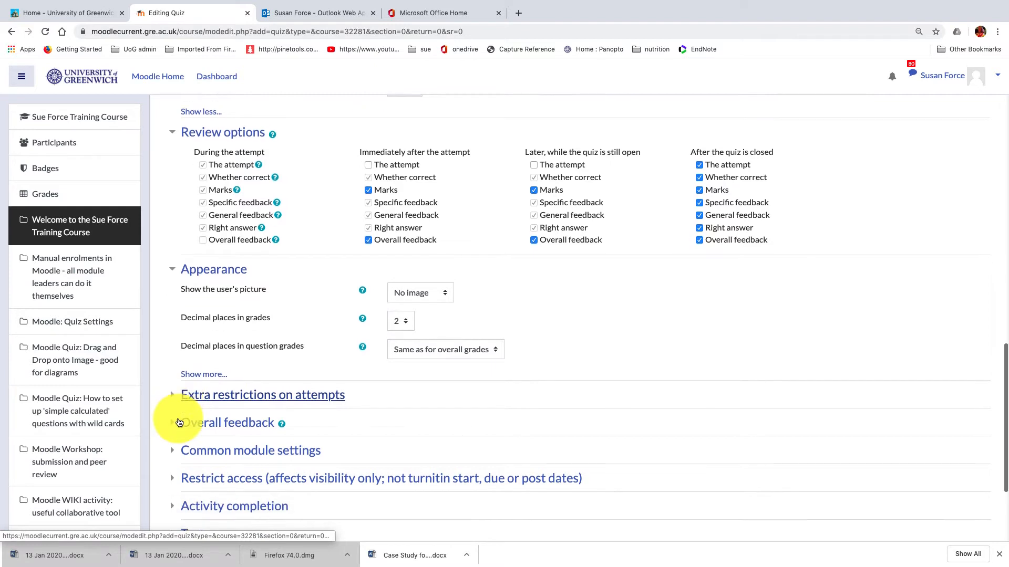
scroll(178, 353, "down", 1)
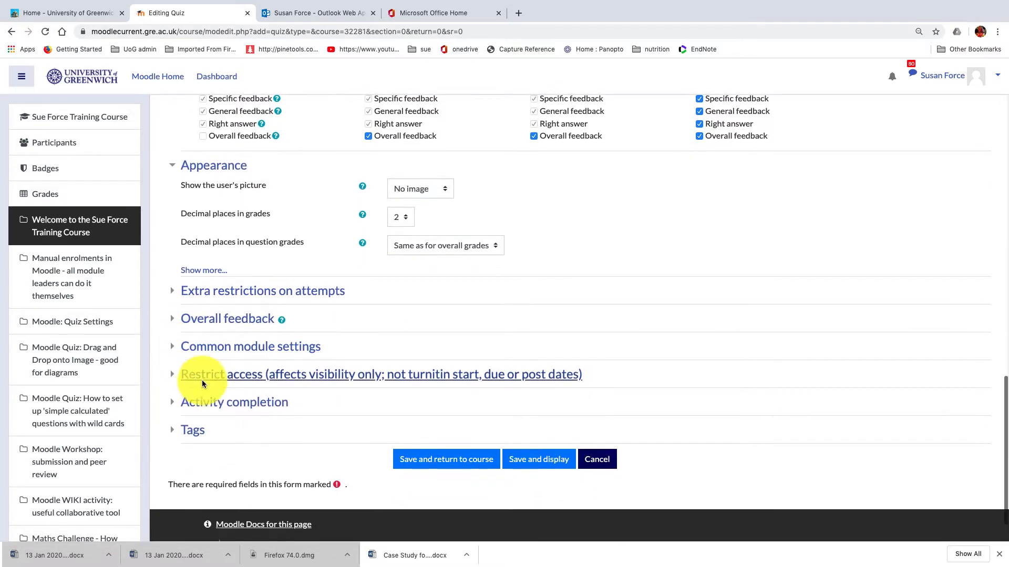
Step: Expand the restrict access settings and view the available restriction types without adding one
left_click(189, 376)
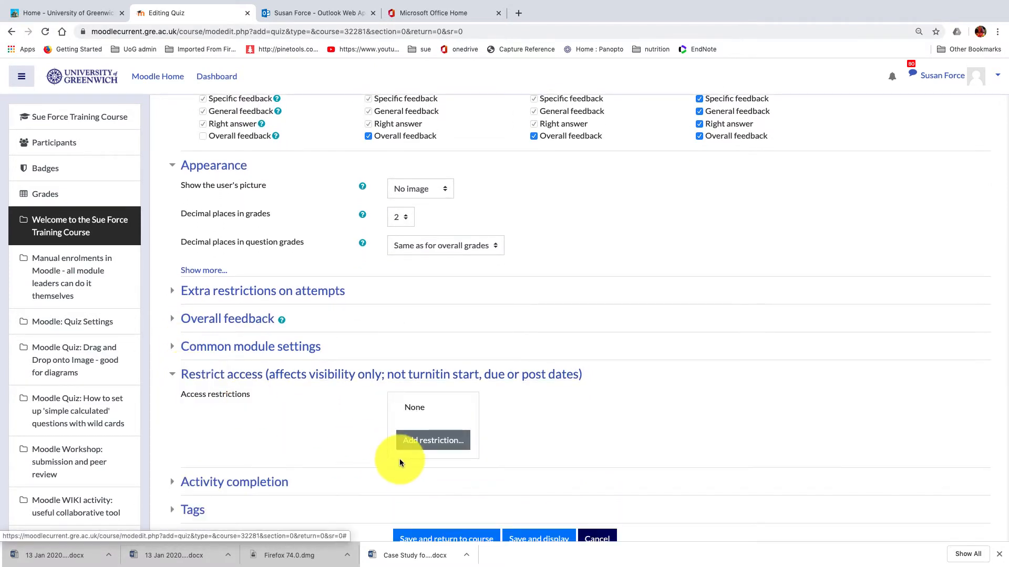
left_click(424, 437)
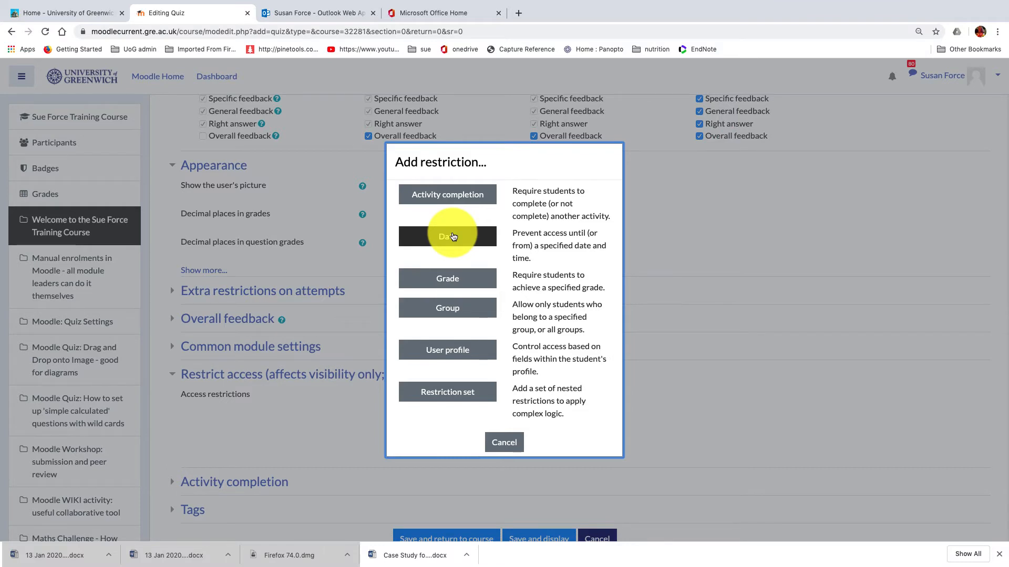
scroll(453, 237, "up", 1)
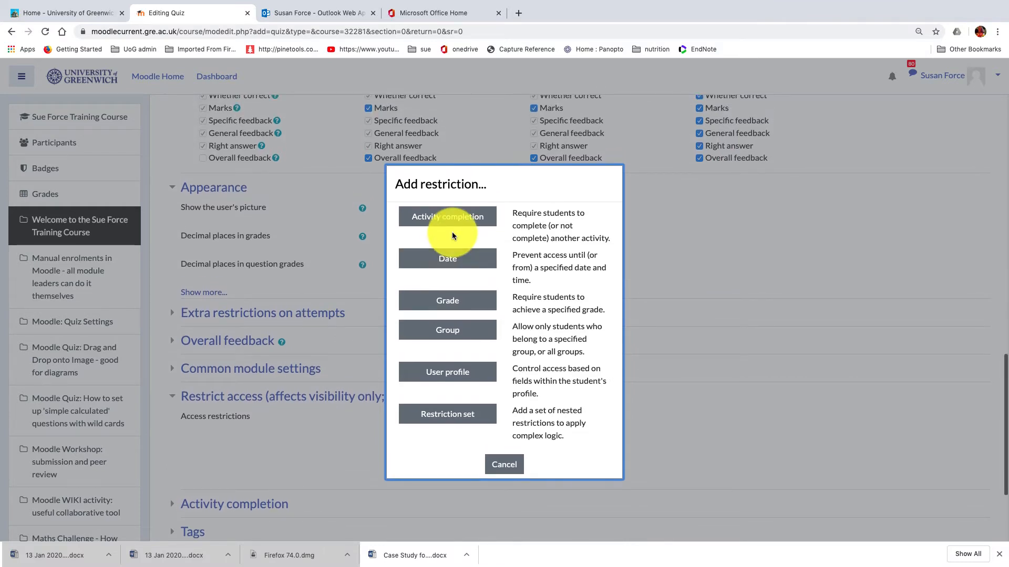
left_click(504, 463)
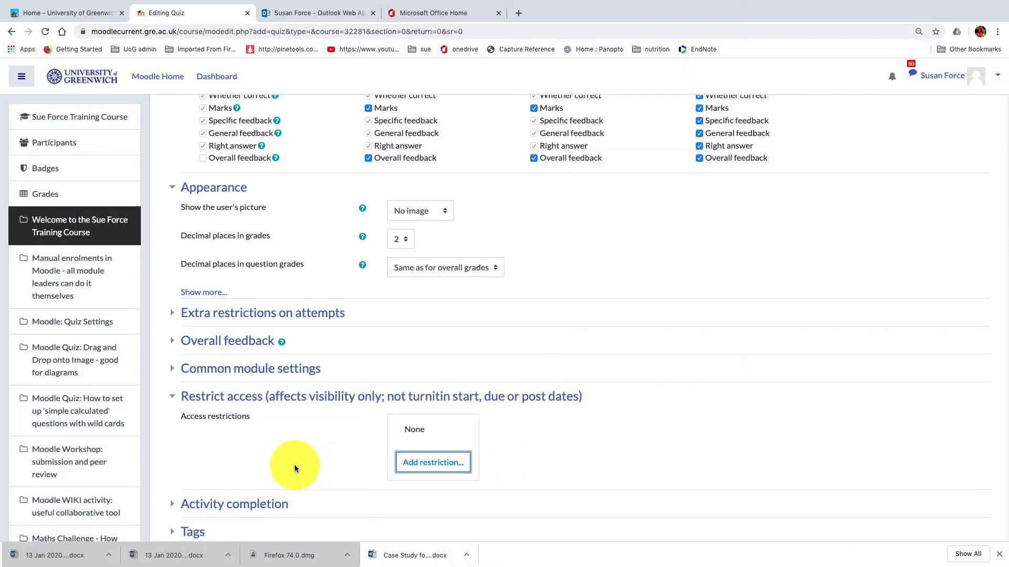
Step: Save and display the quiz, and open it for editing its questions
scroll(299, 462, "down", 3)
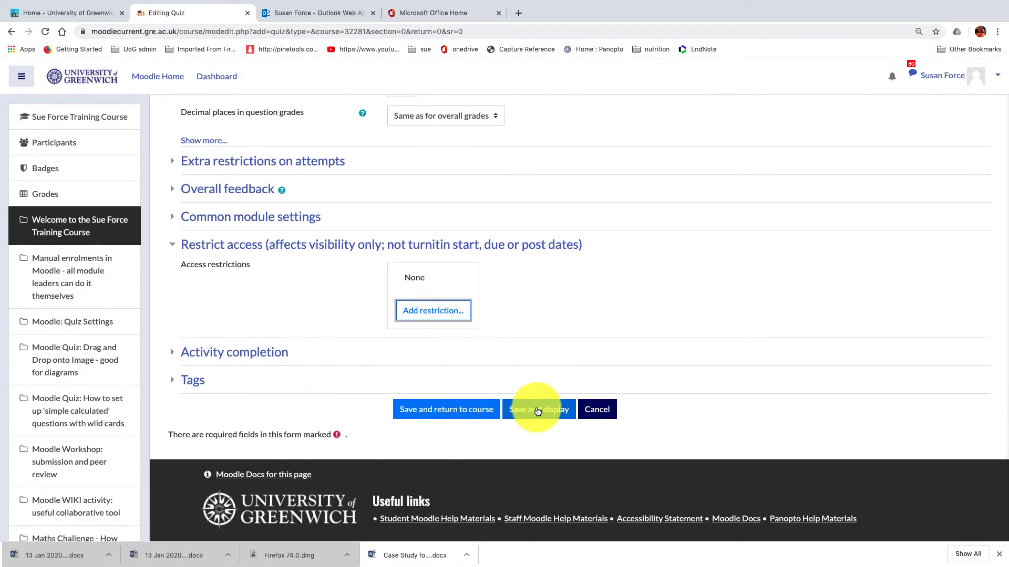
left_click(537, 408)
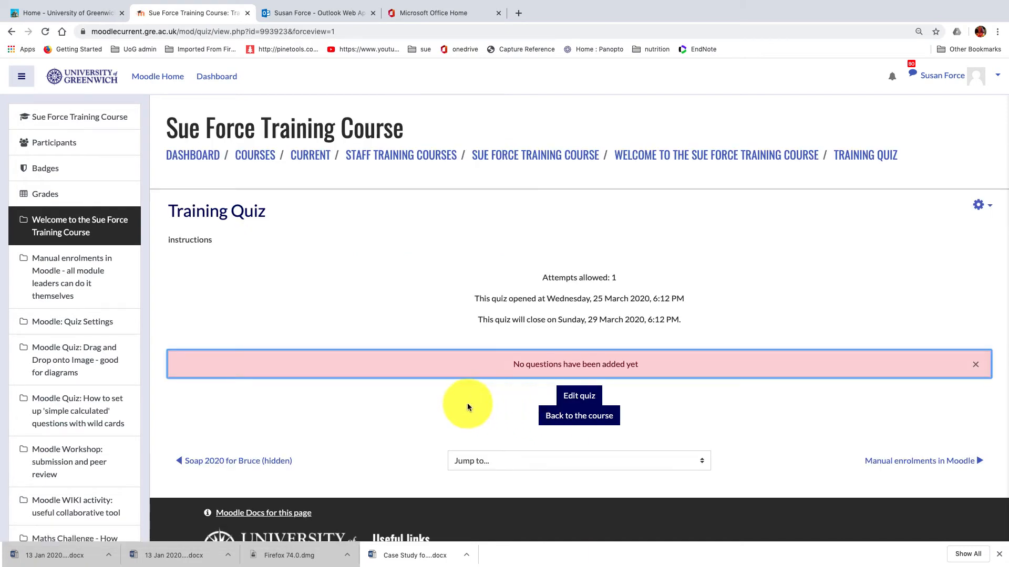
left_click(572, 398)
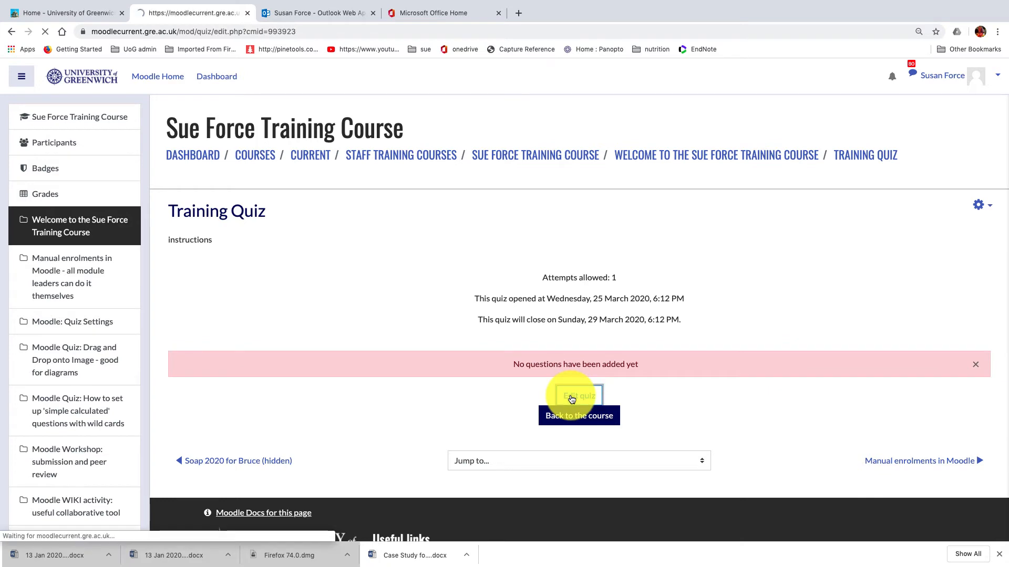
Step: Start adding questions from the question bank and choose the category "SF: maths diagnostic quiz questions"
left_click(967, 300)
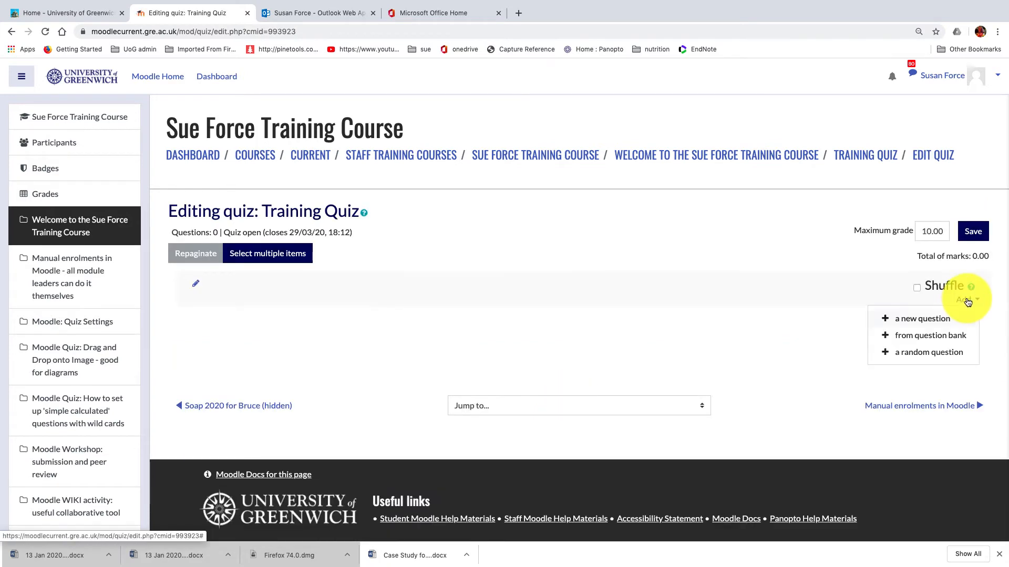
left_click(943, 335)
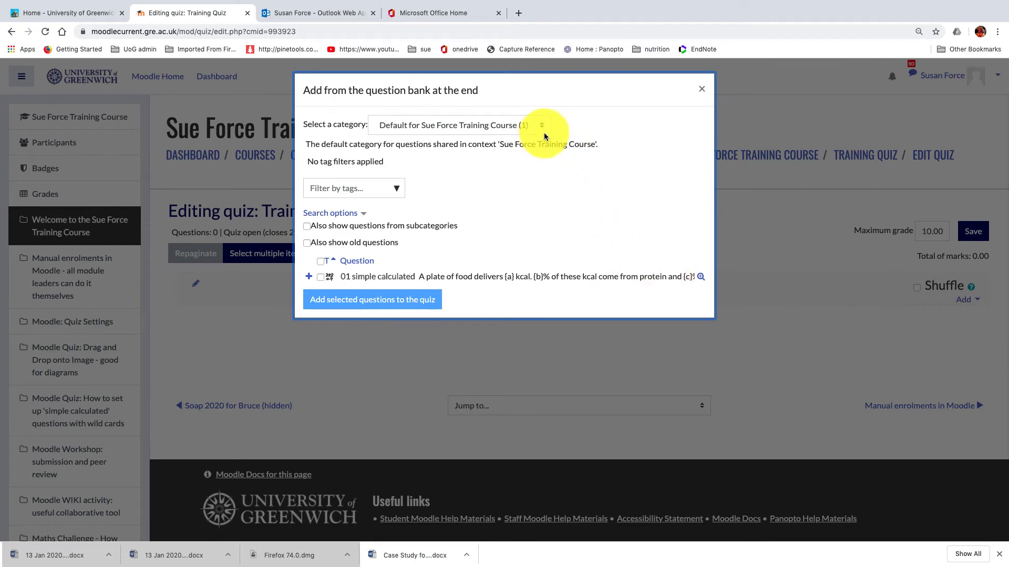
left_click(541, 127)
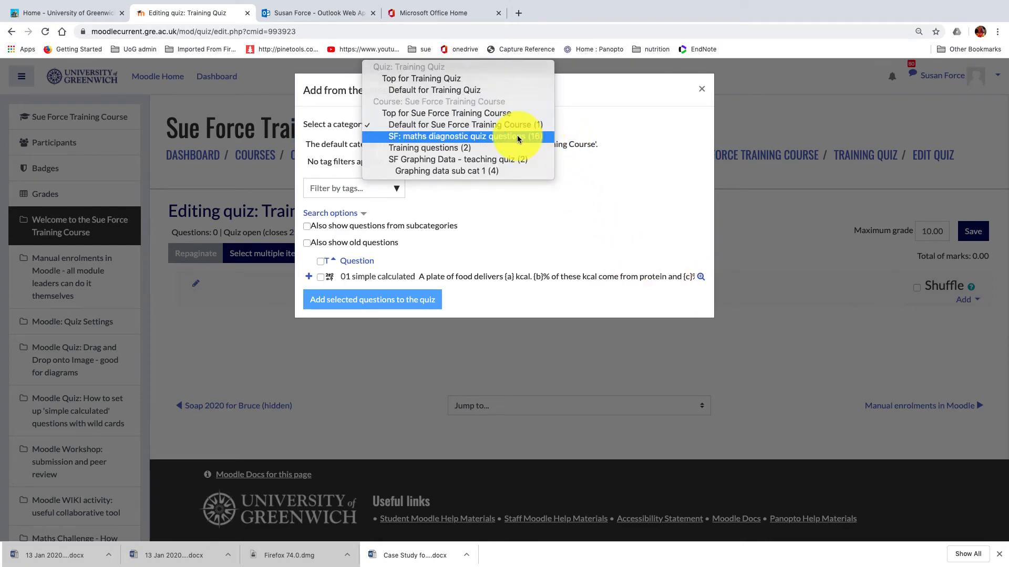
left_click(517, 135)
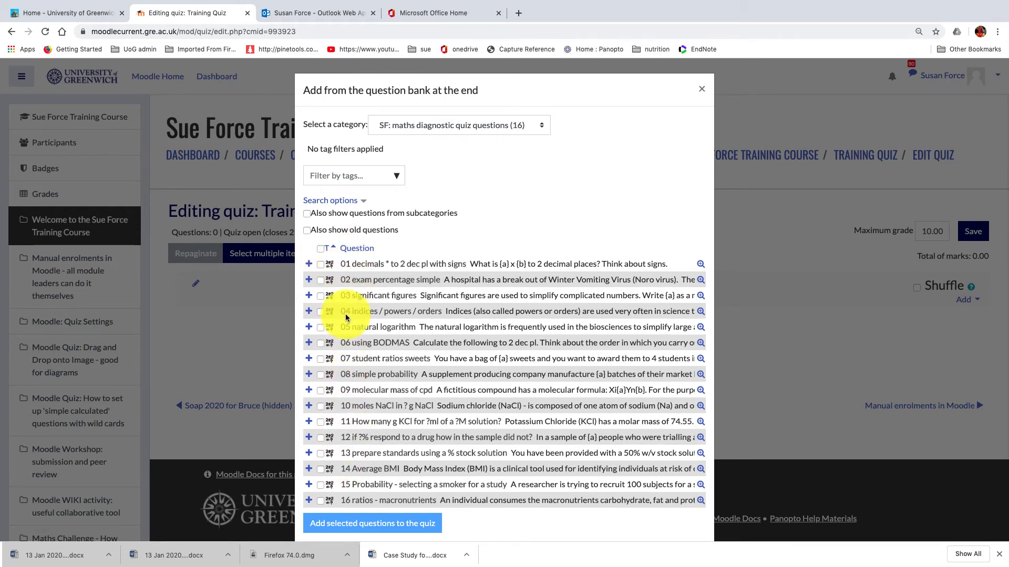
Step: Sort the question bank list by question name, trying descending order and finishing in ascending order
left_click(356, 251)
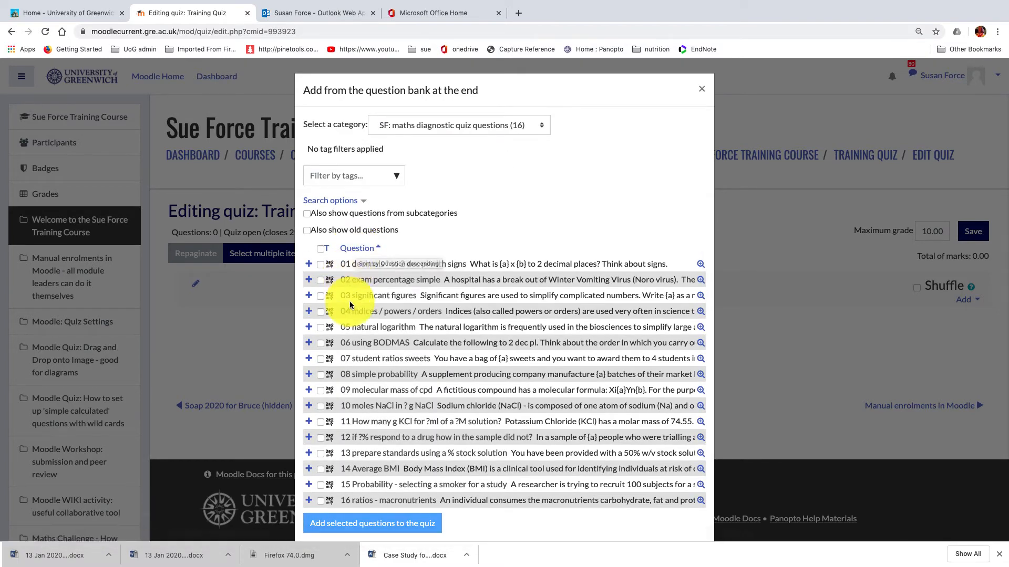
left_click(358, 249)
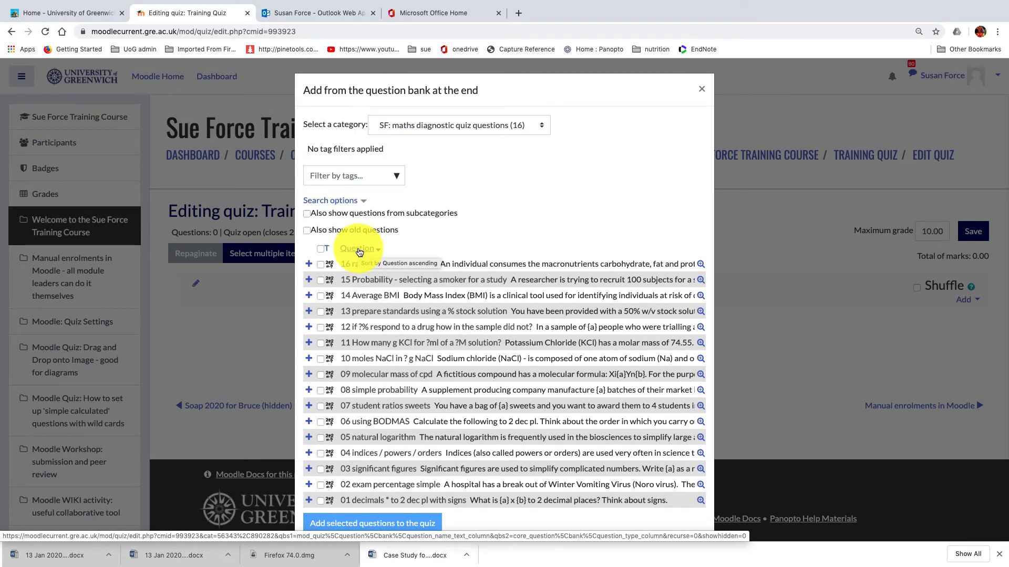
left_click(358, 248)
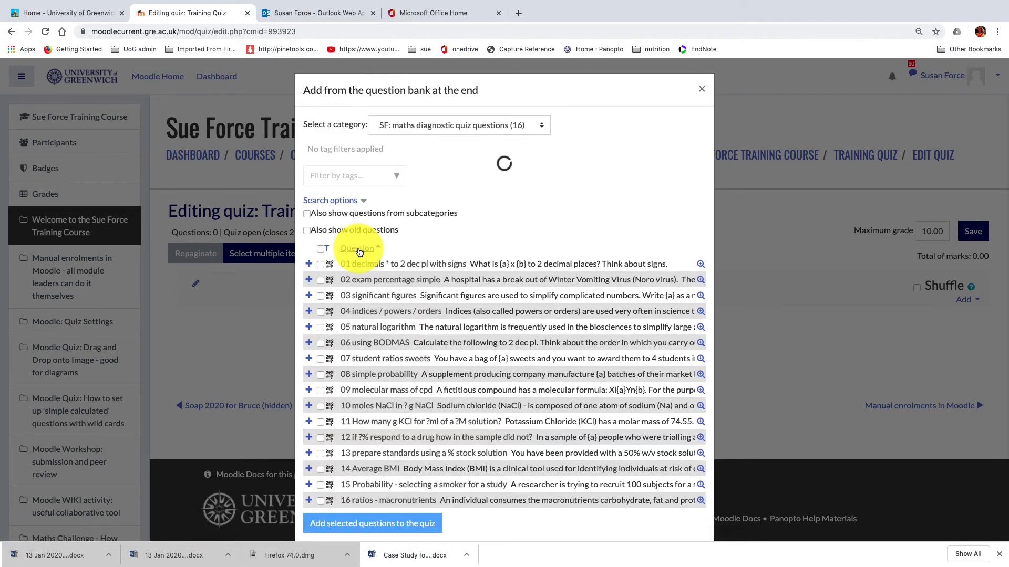
Step: Select questions 01 decimals, 02 exam percentage simple, 03 significant figures and 04 indices / powers / orders, and add them to the quiz
left_click(320, 264)
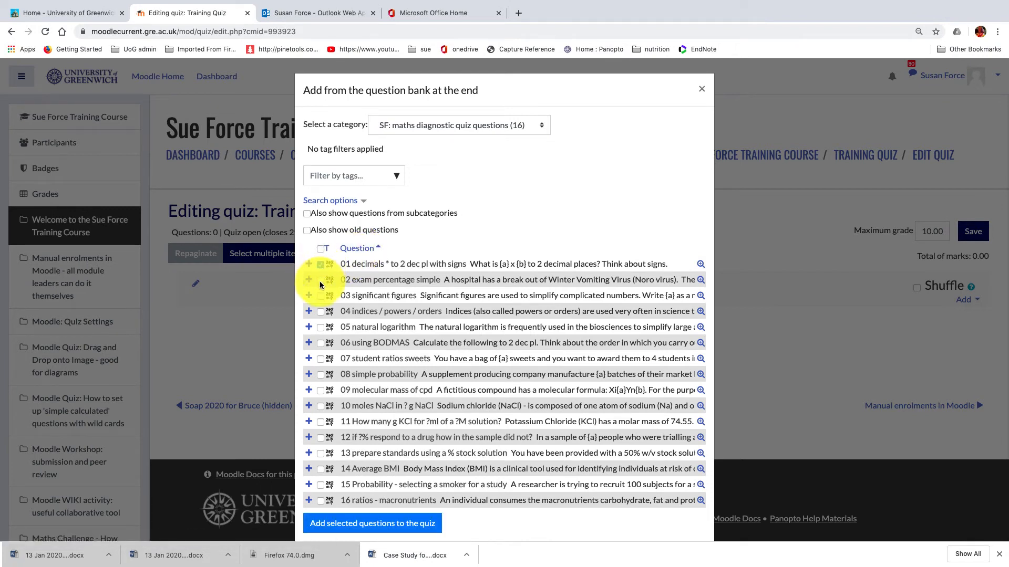
left_click(320, 311)
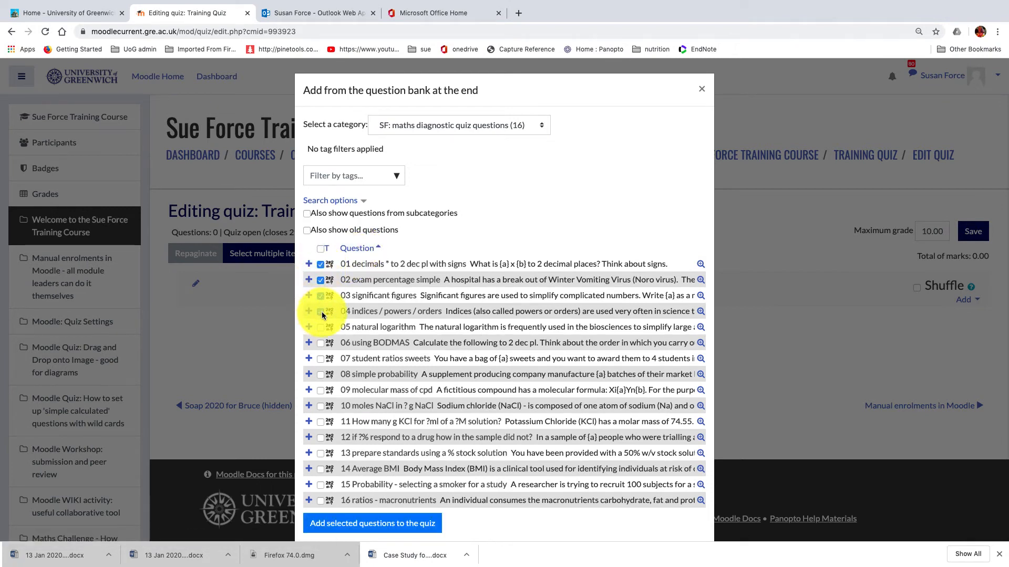
scroll(489, 294, "down", 1)
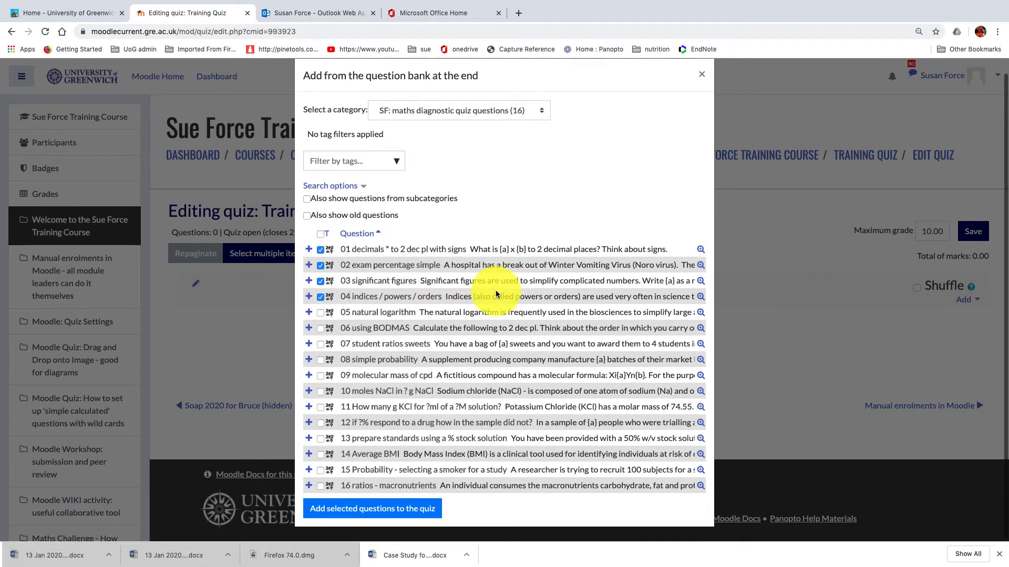
left_click(387, 509)
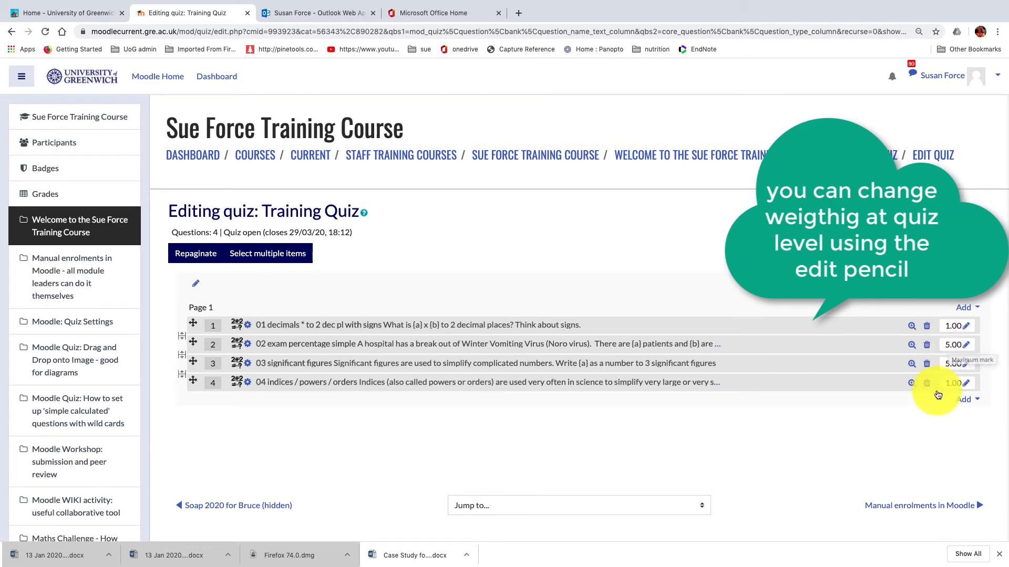
Step: Add 2 random questions from the category "Graphing data sub cat 1" at the end of the quiz
left_click(965, 401)
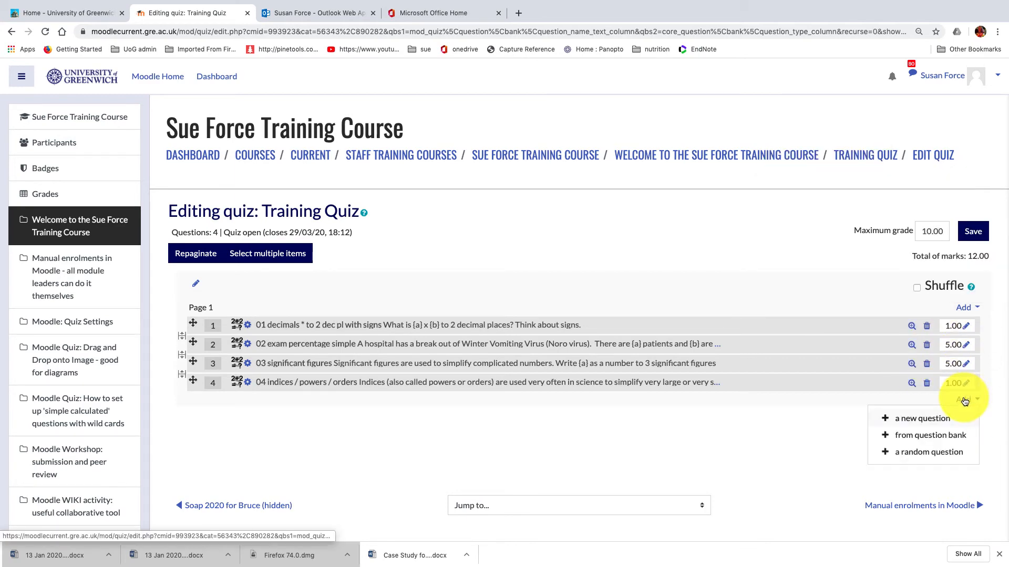
left_click(913, 455)
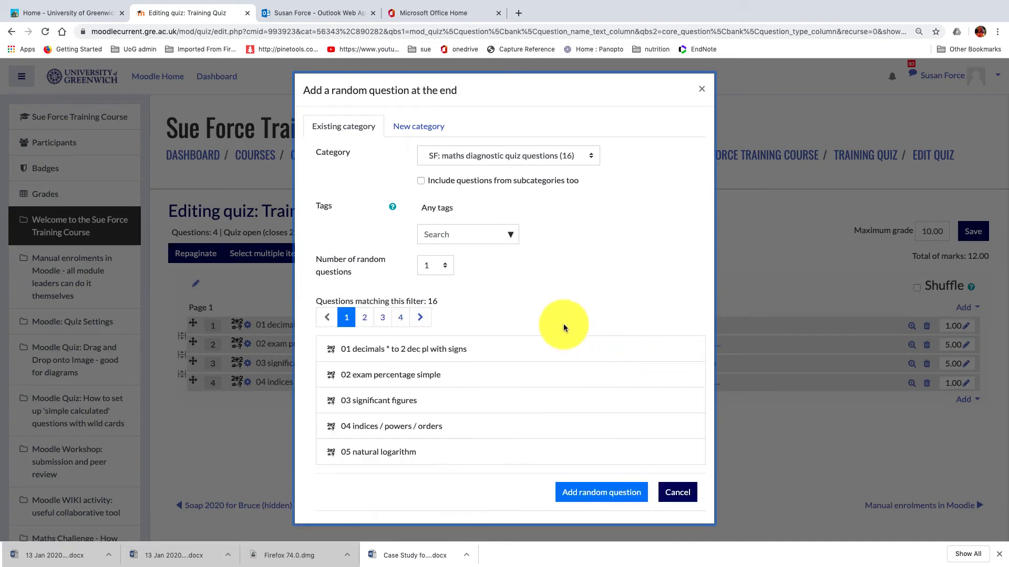
left_click(591, 156)
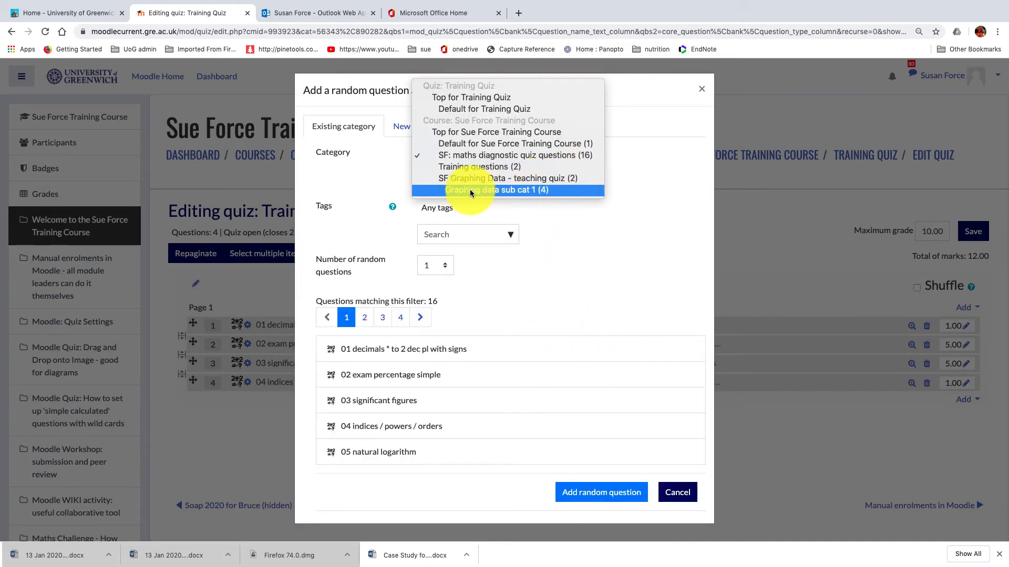
left_click(503, 191)
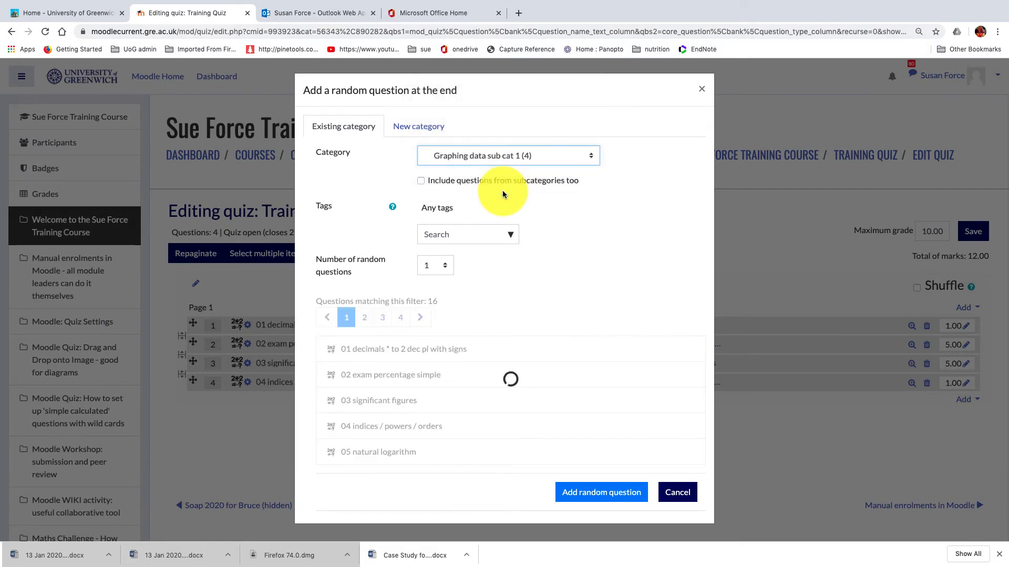
left_click(435, 265)
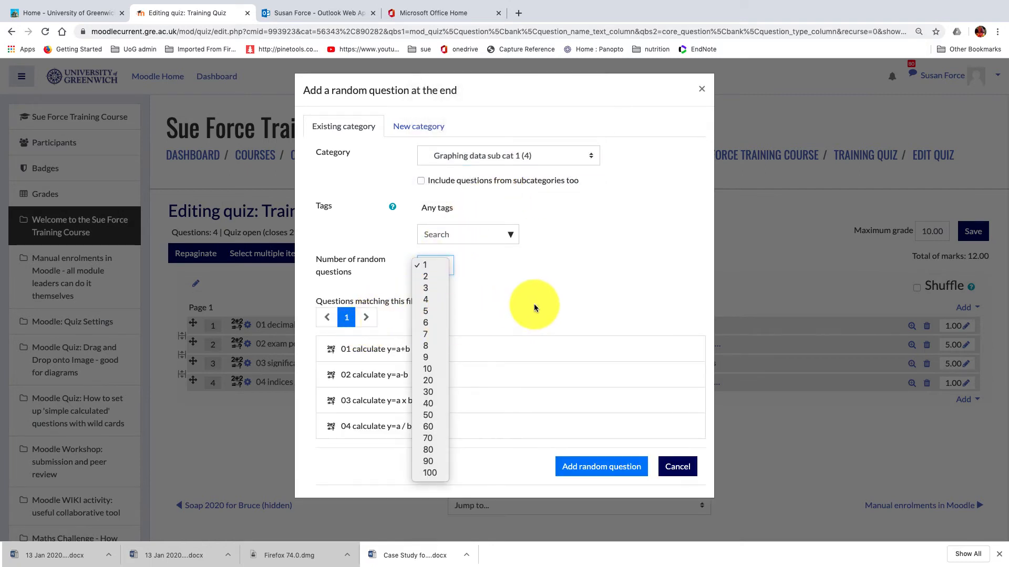
left_click(534, 304)
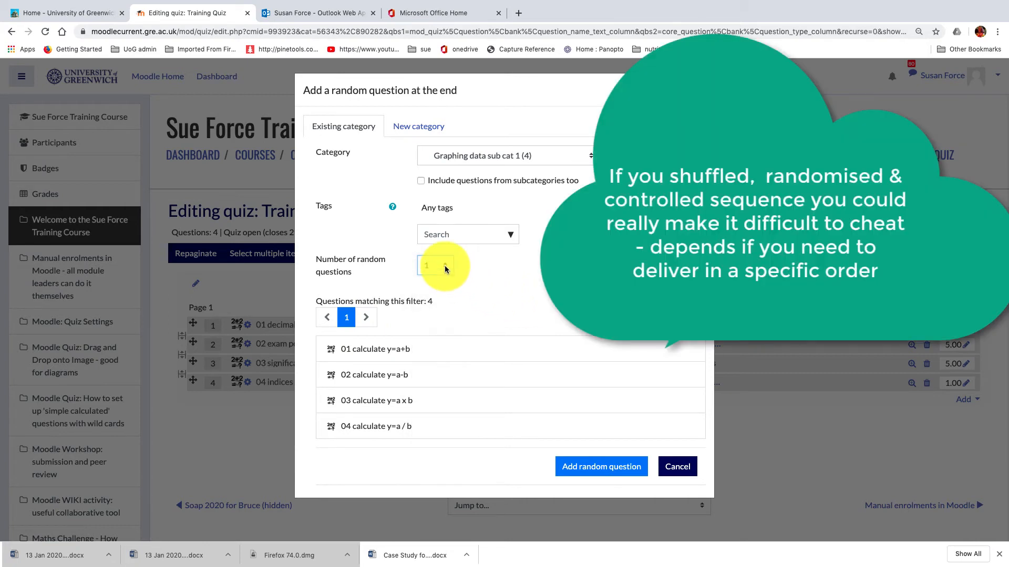
left_click(444, 265)
left_click(433, 278)
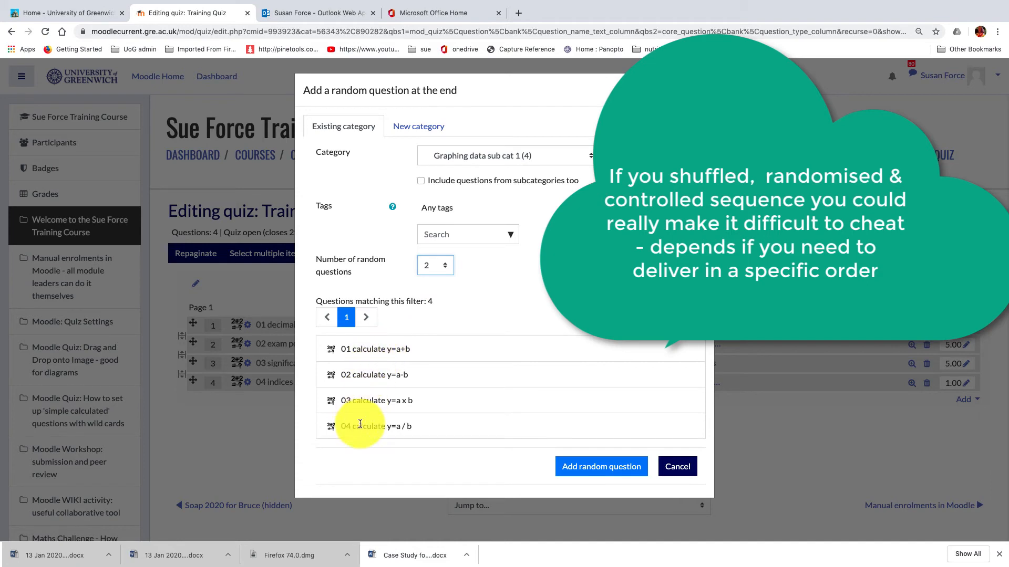
left_click(574, 464)
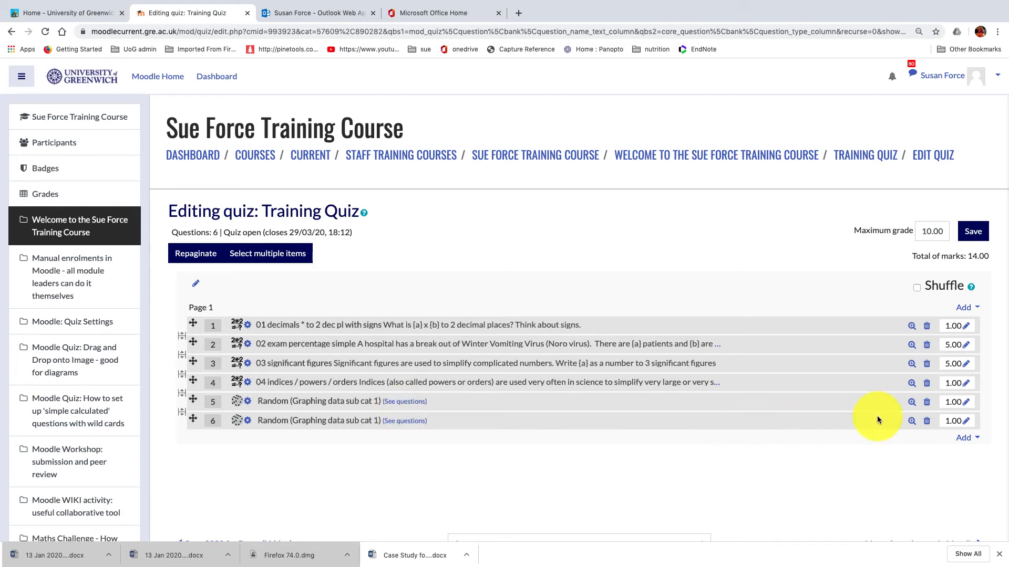
Step: Try to change the quiz's maximum grade to 100
scroll(700, 484, "down", 2)
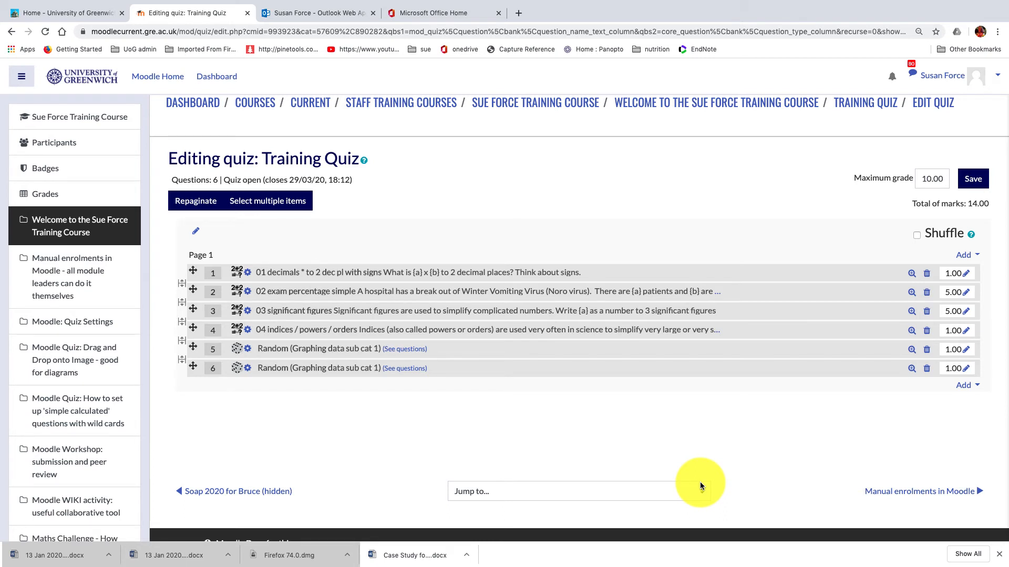
left_click(929, 180)
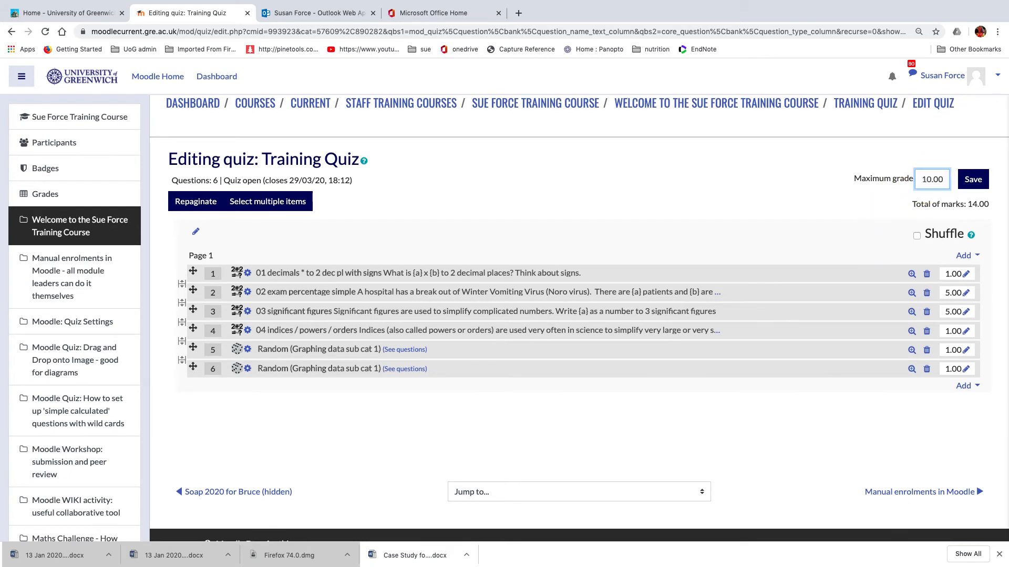
type("0")
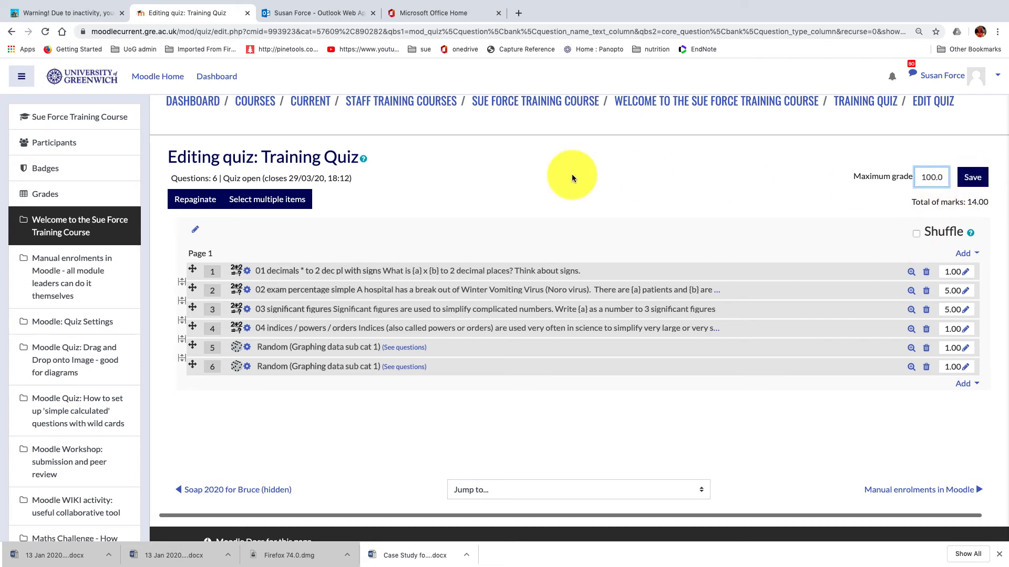
Step: Repaginate the quiz with unlimited questions per page
left_click(200, 204)
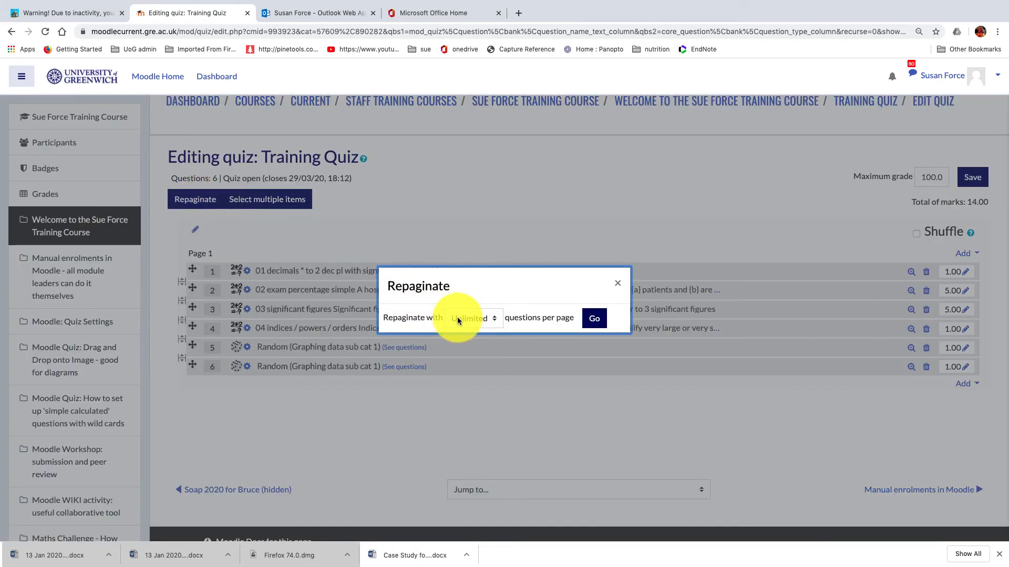
left_click(595, 321)
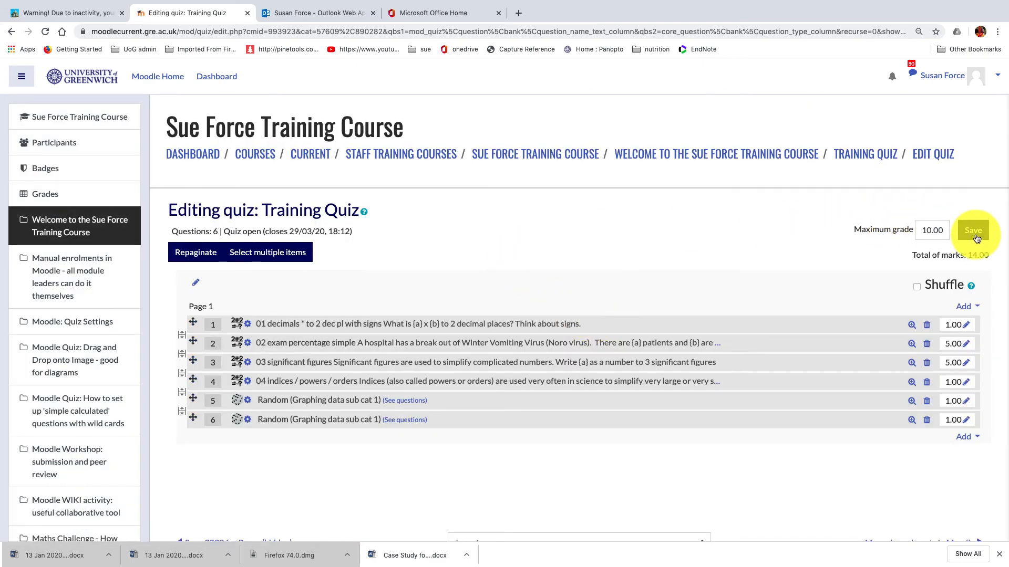
scroll(936, 228, "down", 1)
scroll(935, 227, "up", 1)
Step: Set the quiz's maximum grade to 100 and save it
left_click(934, 227)
type("0")
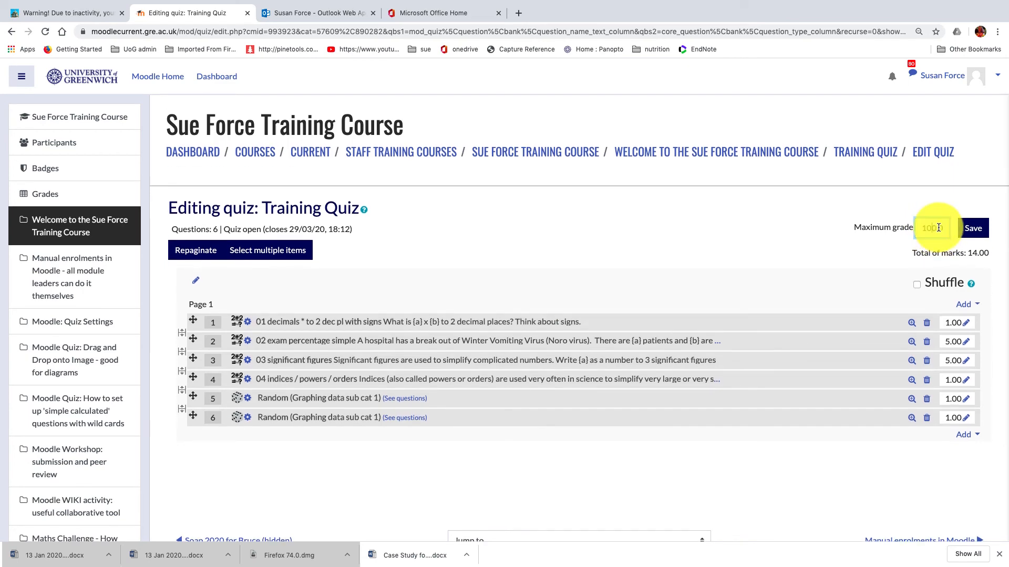
left_click(979, 233)
scroll(667, 302, "down", 2)
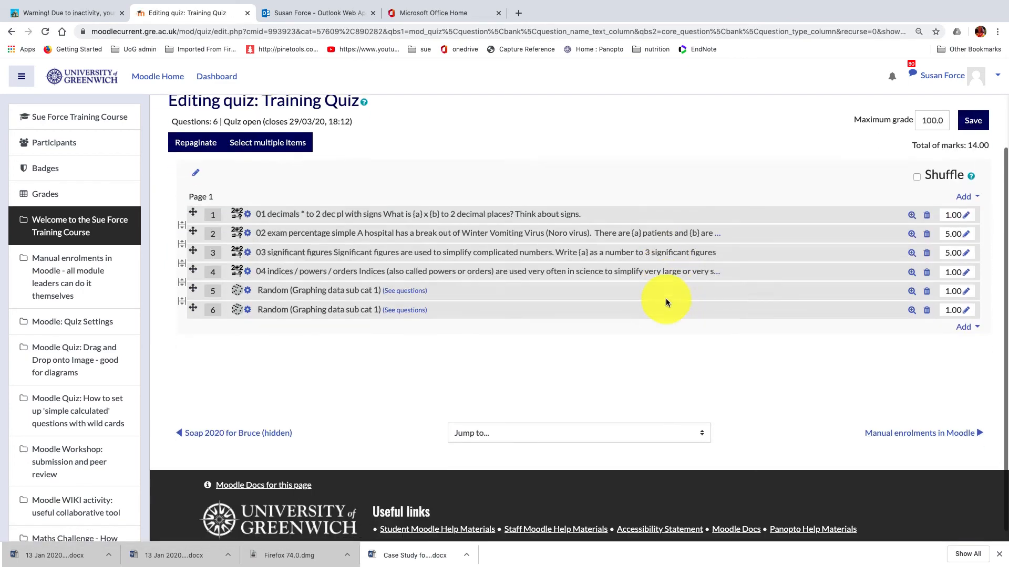
scroll(666, 298, "up", 2)
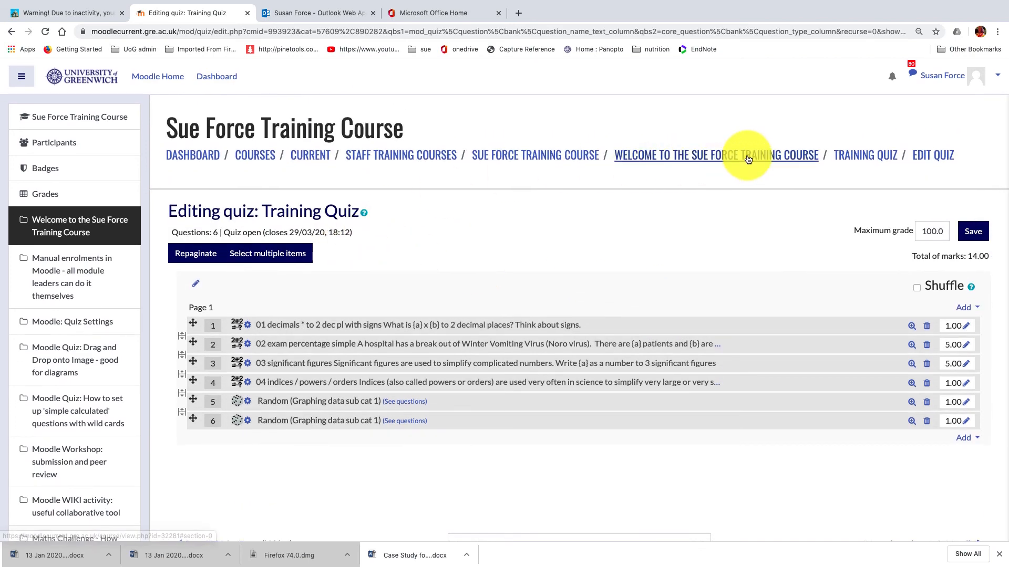
Step: Return to the Training Quiz page, start a preview of the quiz and look through all its questions
left_click(852, 159)
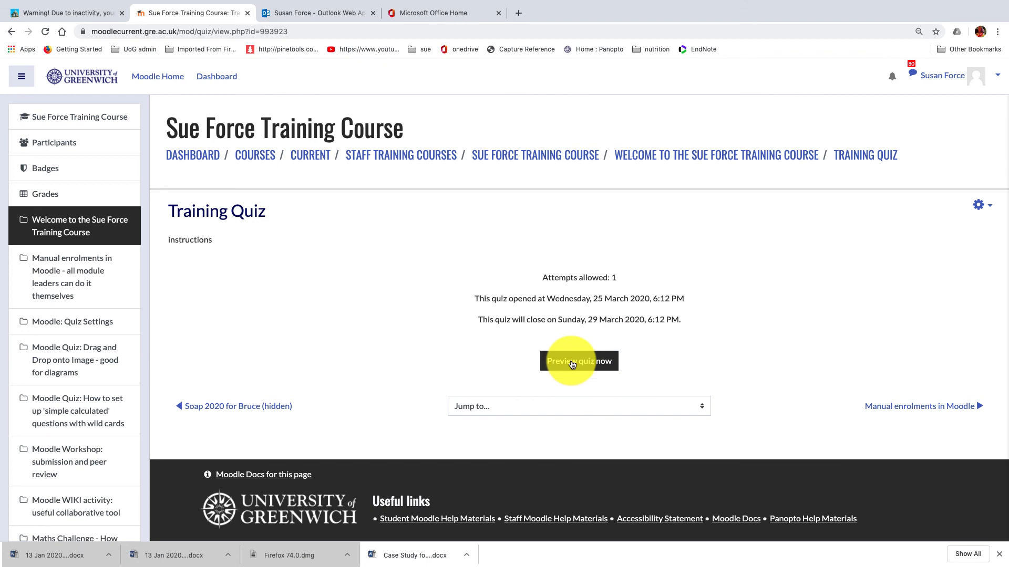
left_click(572, 363)
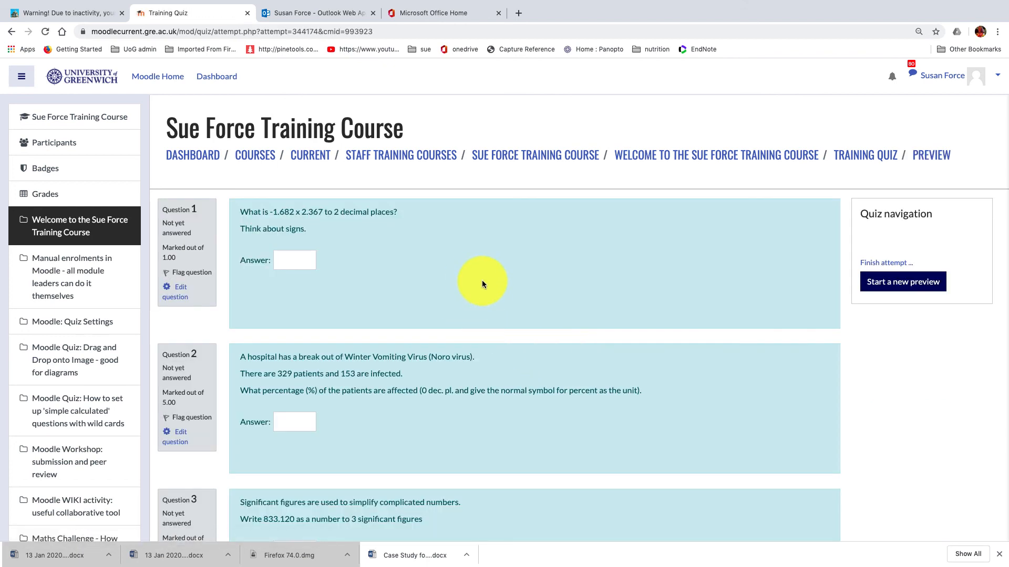
scroll(483, 284, "down", 8)
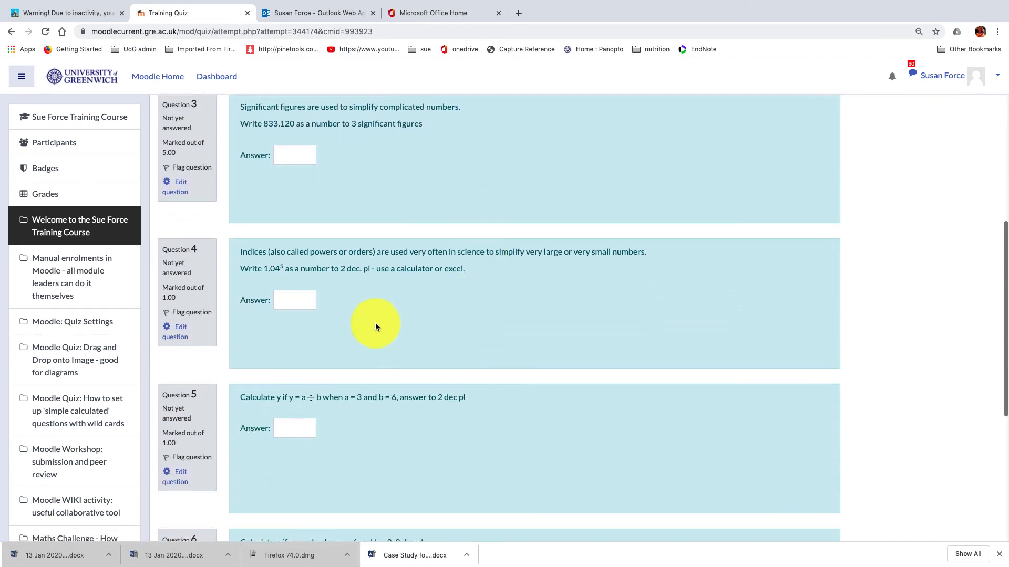
scroll(376, 326, "down", 4)
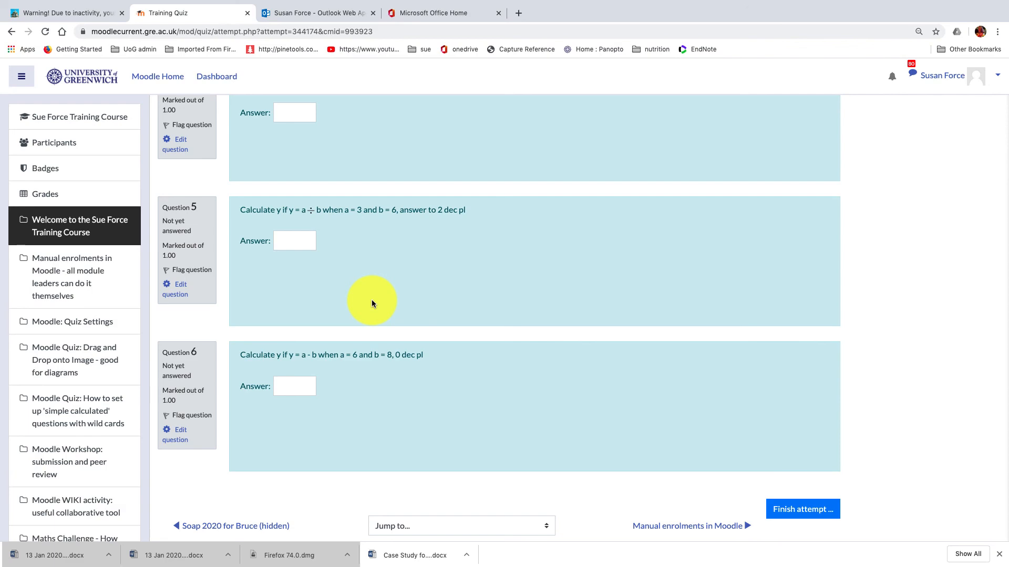
scroll(374, 302, "up", 12)
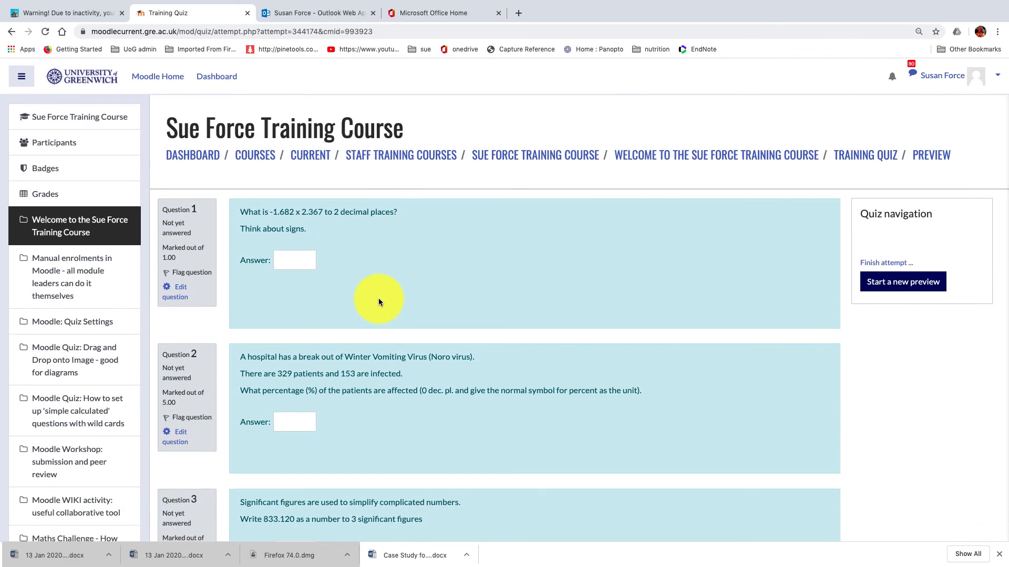